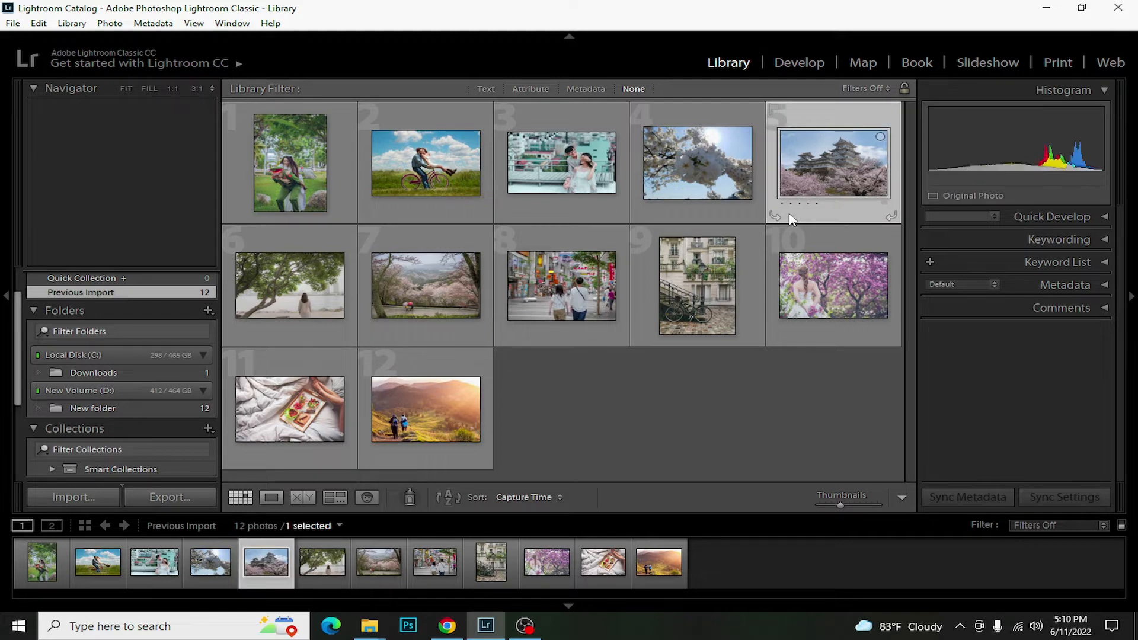
- Open the castle photo in the Develop module, try the before/after layouts, and return to the single-image view
{"action": "left_click", "coordinate": [803, 59]}
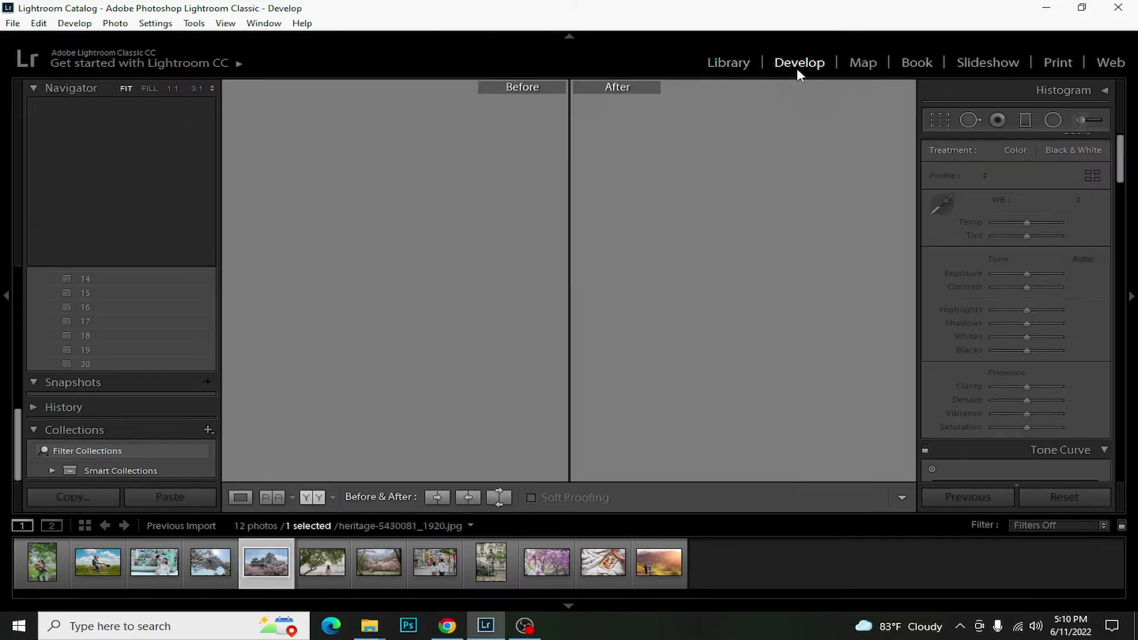
{"action": "left_click", "coordinate": [311, 496]}
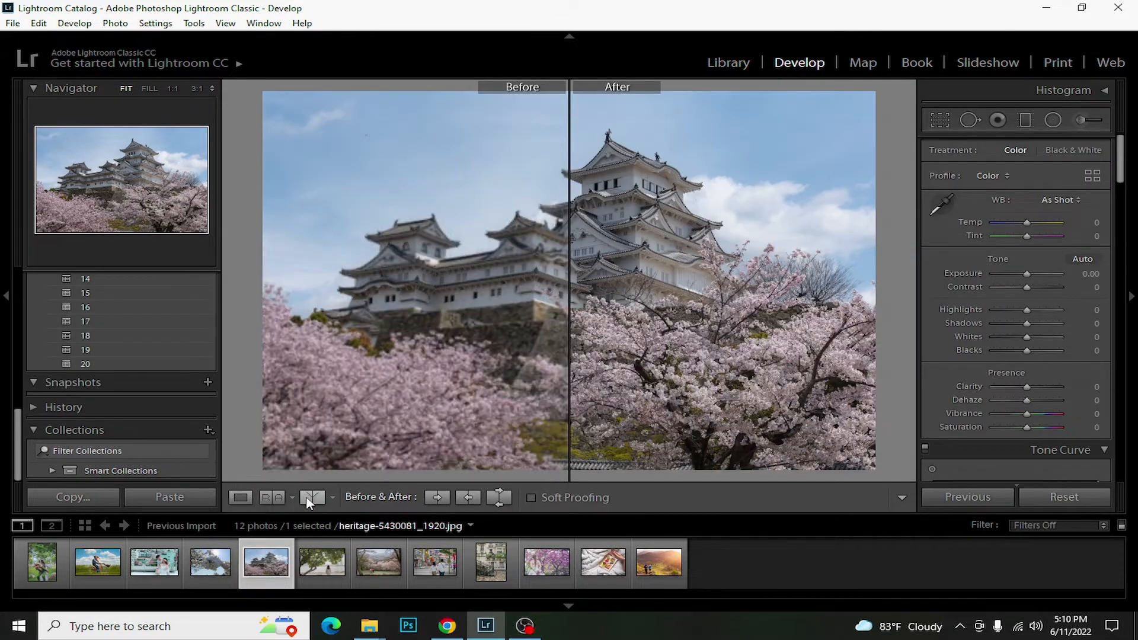
{"action": "left_click", "coordinate": [332, 497]}
{"action": "left_click", "coordinate": [341, 516]}
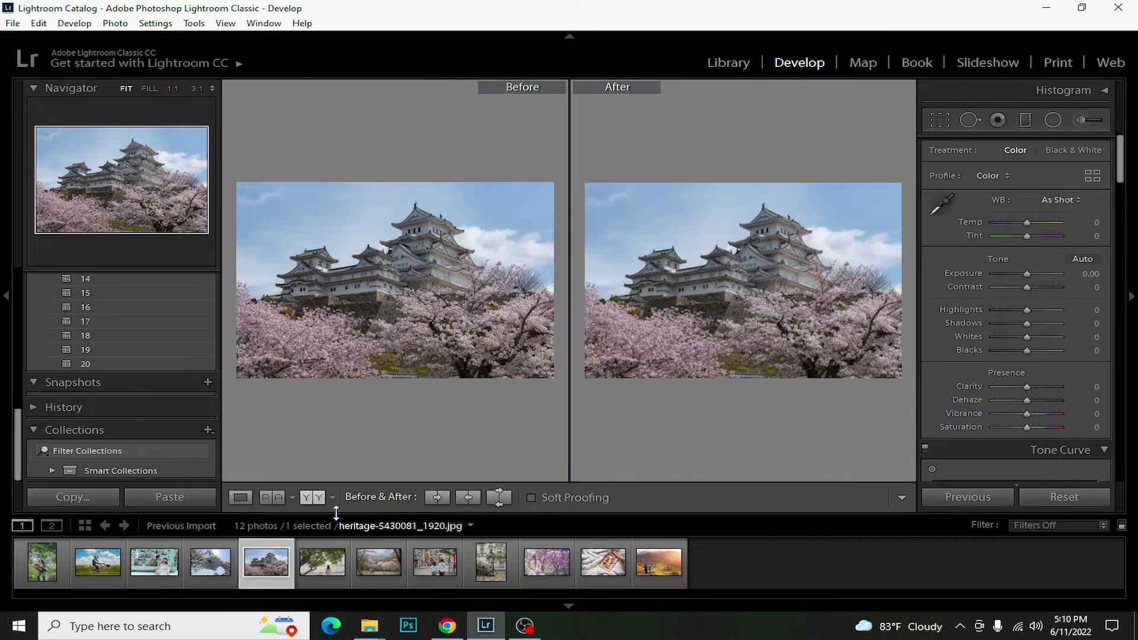
{"action": "left_click", "coordinate": [310, 497]}
{"action": "left_click", "coordinate": [254, 499]}
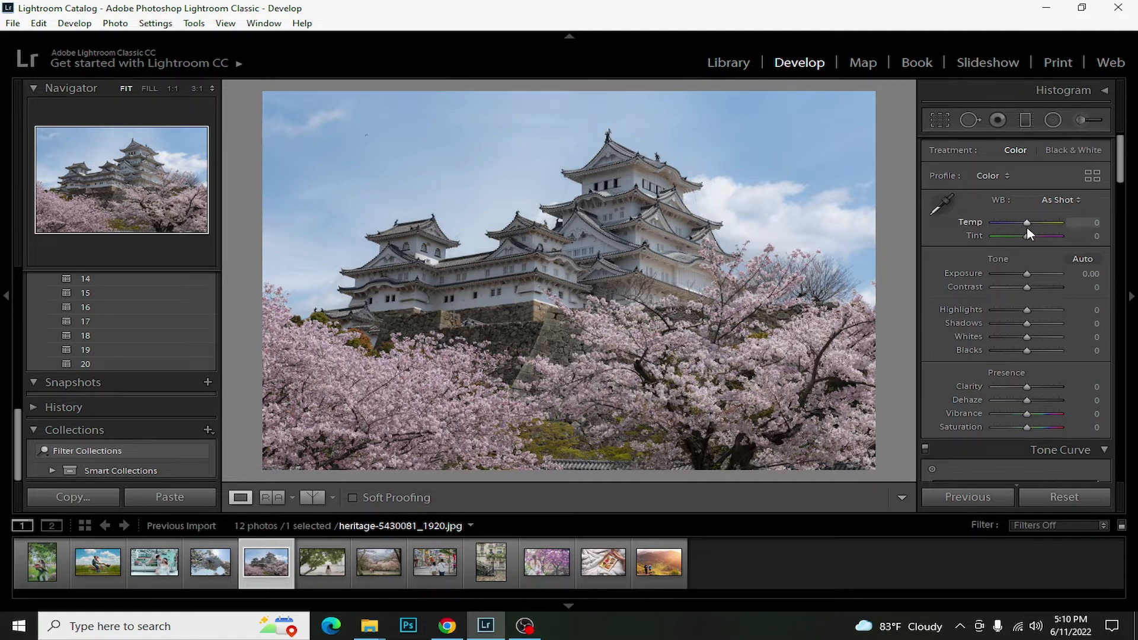
- Cool the castle photo's white balance by setting Temp to -5
{"action": "key", "text": "Up"}
{"action": "key", "text": "Down"}
{"action": "key", "text": "Down"}
{"action": "key", "text": "Up"}
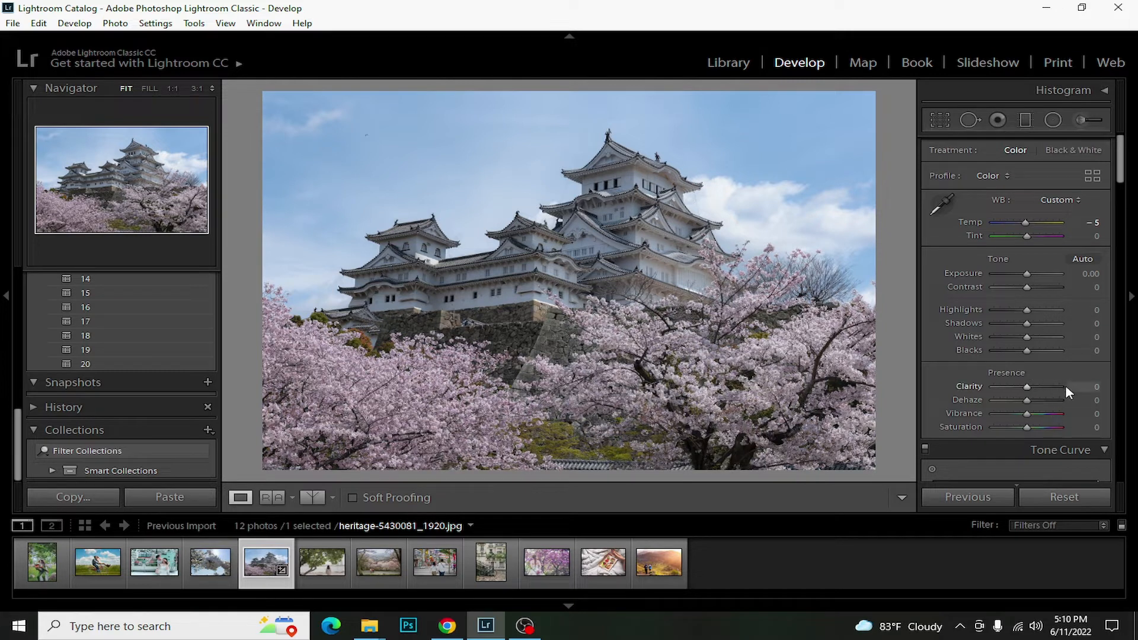
- Set the photo's presence adjustments: Clarity to +21, Vibrance to +52 and Saturation to -1
{"action": "left_click", "coordinate": [1093, 388]}
{"action": "type", "text": "21"}
{"action": "key", "text": "Return"}
{"action": "left_click", "coordinate": [1097, 414]}
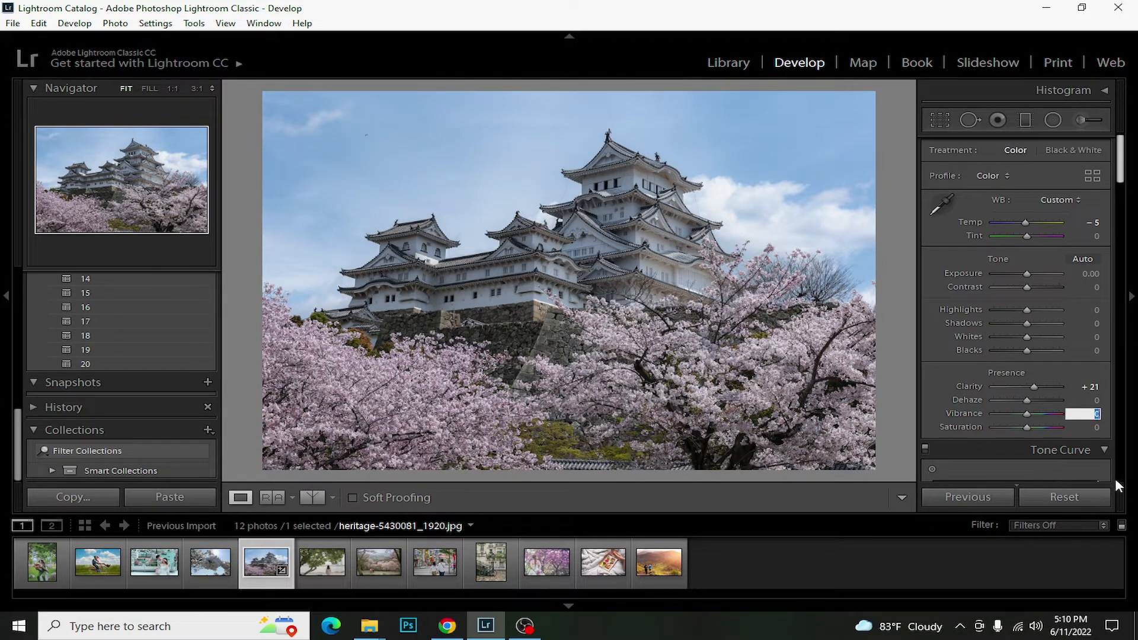
{"action": "type", "text": "52"}
{"action": "key", "text": "Return"}
{"action": "key", "text": "Tab"}
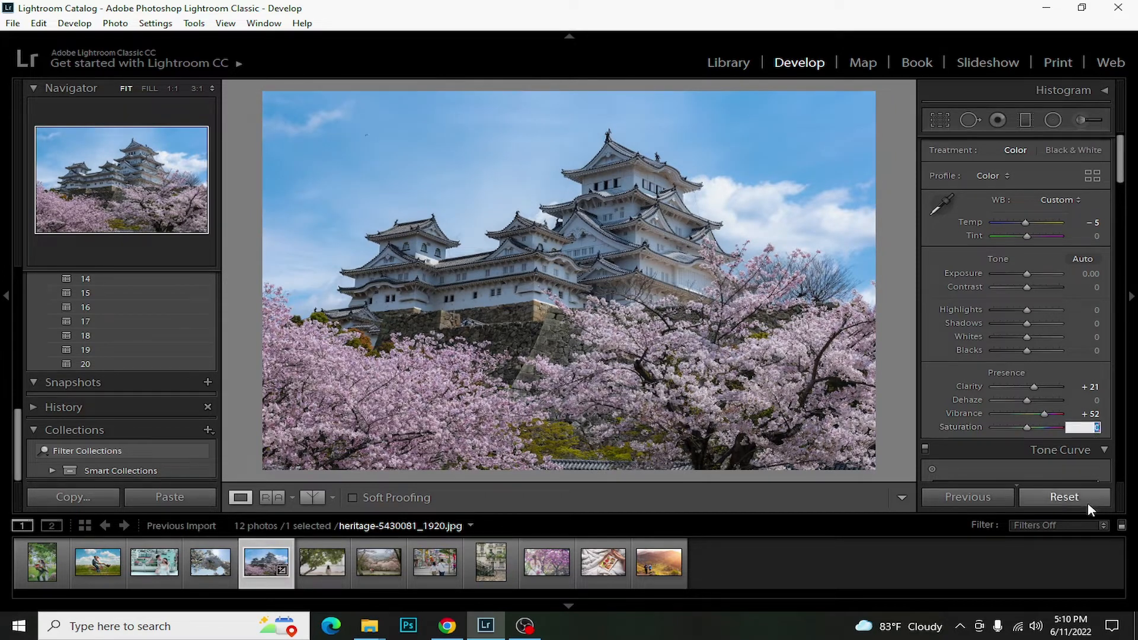
{"action": "key", "text": "BackSpace"}
{"action": "type", "text": "-1"}
{"action": "key", "text": "Return"}
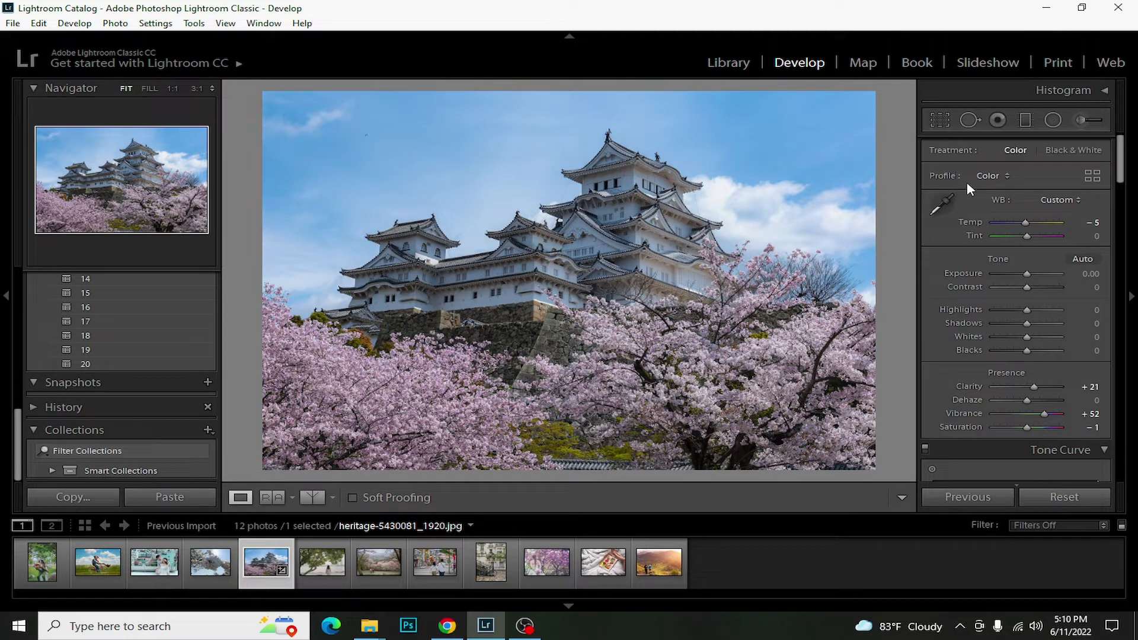
- Collapse all the adjustment sections below the basic settings, from Tone Curve through Calibration
{"action": "scroll", "coordinate": [1024, 371], "scroll_direction": "down", "scroll_amount": 3}
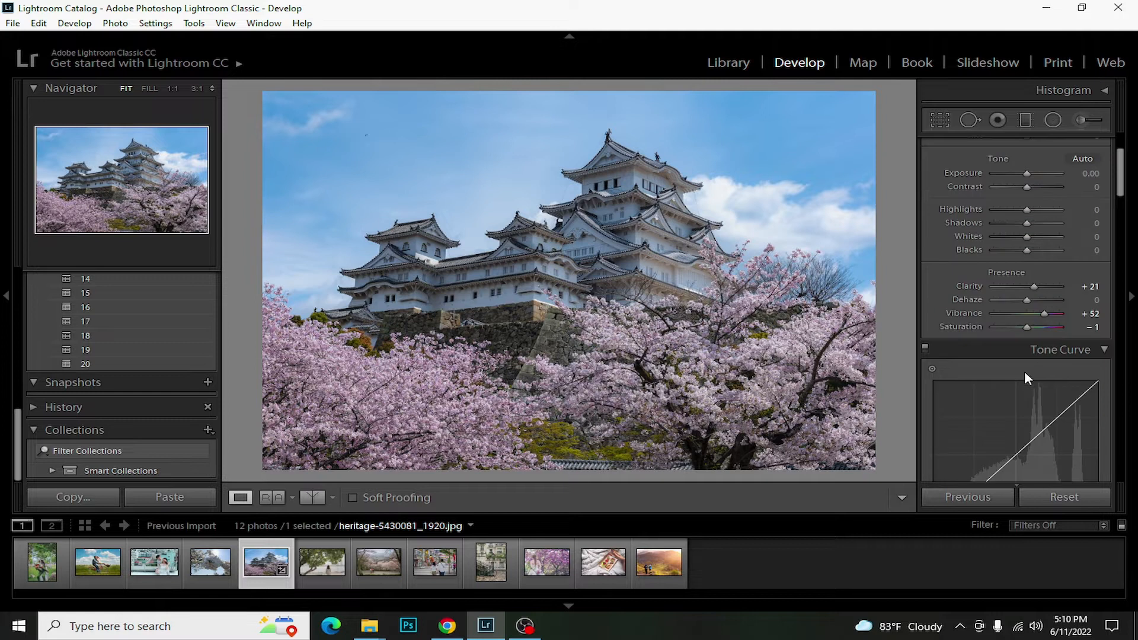
{"action": "left_click", "coordinate": [1104, 351]}
{"action": "left_click", "coordinate": [1104, 372]}
{"action": "left_click", "coordinate": [1104, 394]}
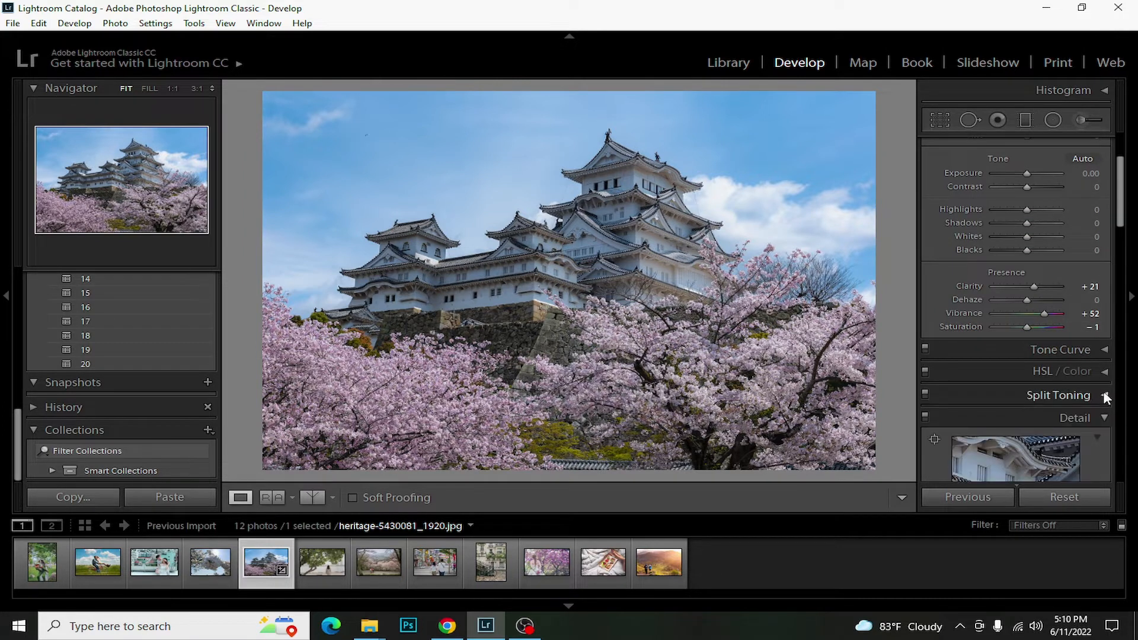
{"action": "left_click", "coordinate": [1104, 418]}
{"action": "left_click", "coordinate": [1104, 440]}
{"action": "left_click", "coordinate": [1104, 466]}
{"action": "scroll", "coordinate": [1100, 460], "scroll_direction": "down", "scroll_amount": 2}
{"action": "left_click", "coordinate": [1104, 418]}
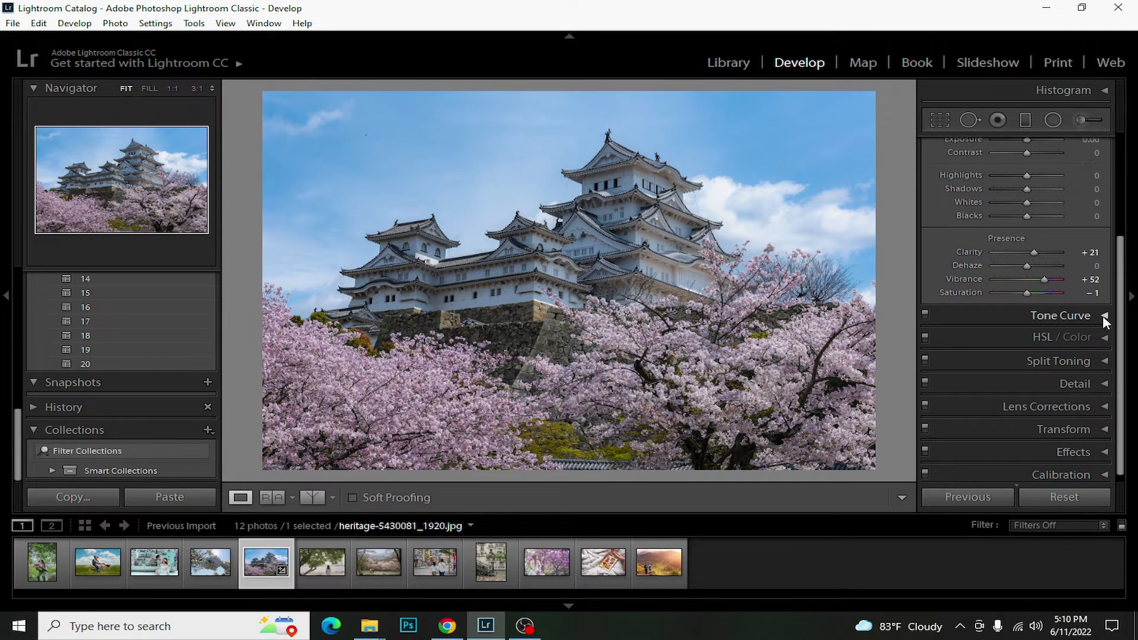
- Expand the HSL adjustments and set the Red saturation to +61
{"action": "left_click", "coordinate": [1105, 337]}
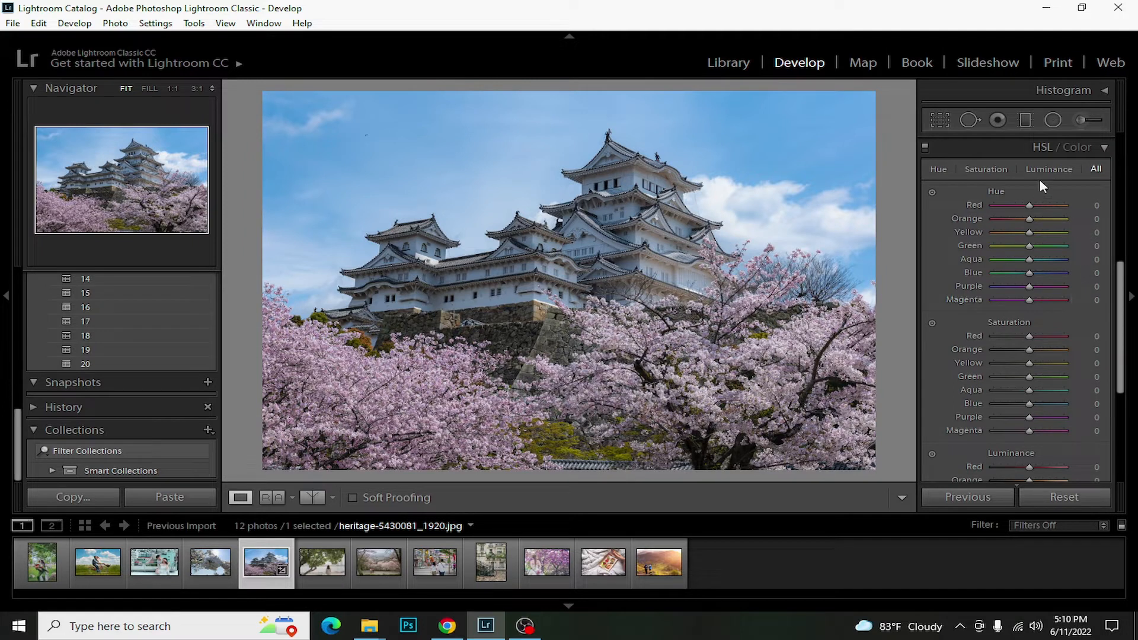
{"action": "left_click", "coordinate": [937, 169]}
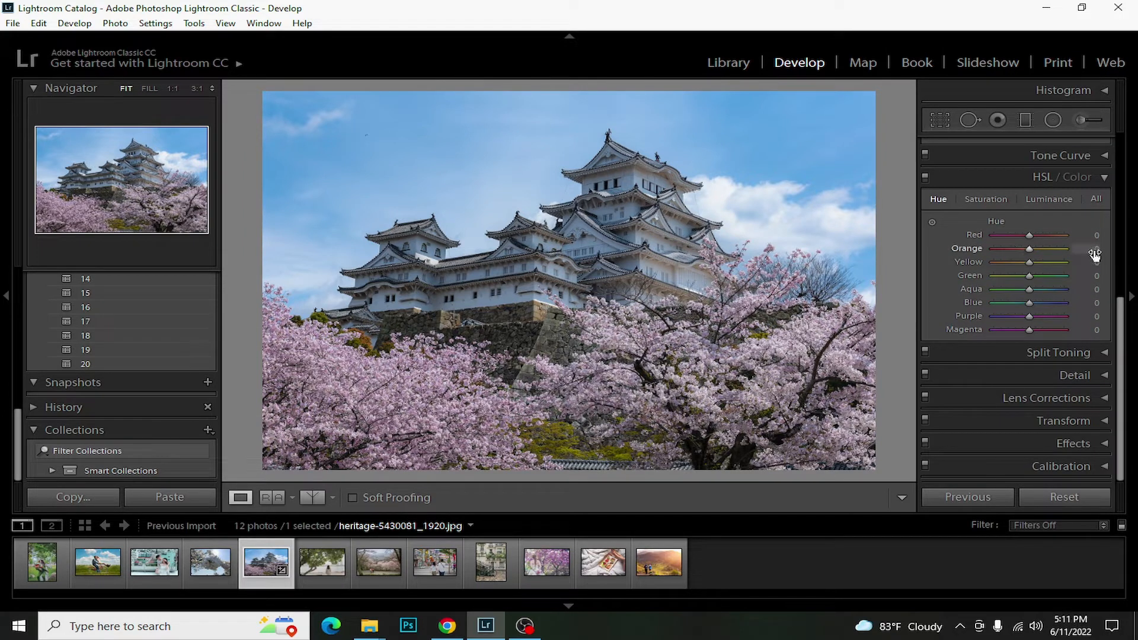
{"action": "left_click", "coordinate": [985, 199]}
{"action": "left_click", "coordinate": [1094, 236]}
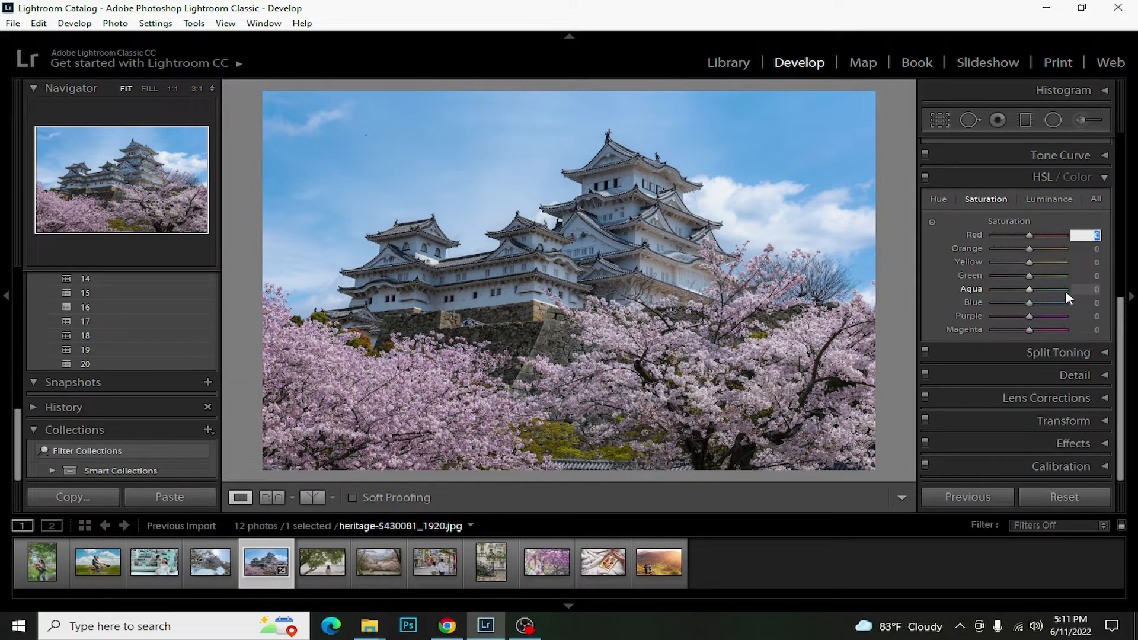
{"action": "type", "text": "61"}
{"action": "key", "text": "Return"}
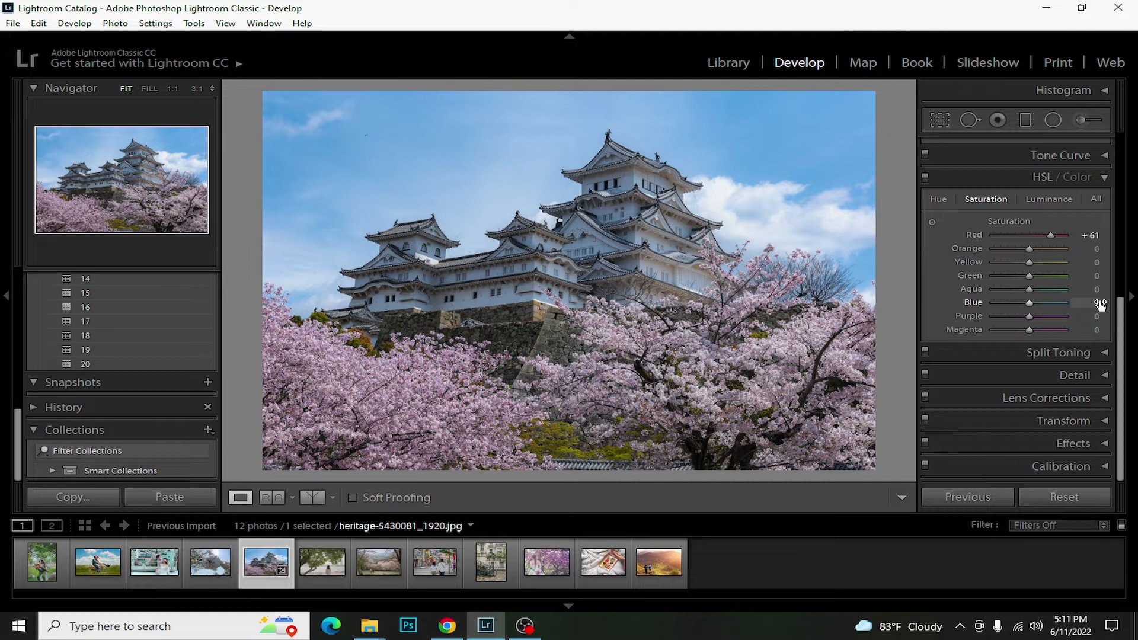
- Adjust the Orange color range in HSL: hue -31, saturation -29 and luminance +33
{"action": "left_click", "coordinate": [941, 200]}
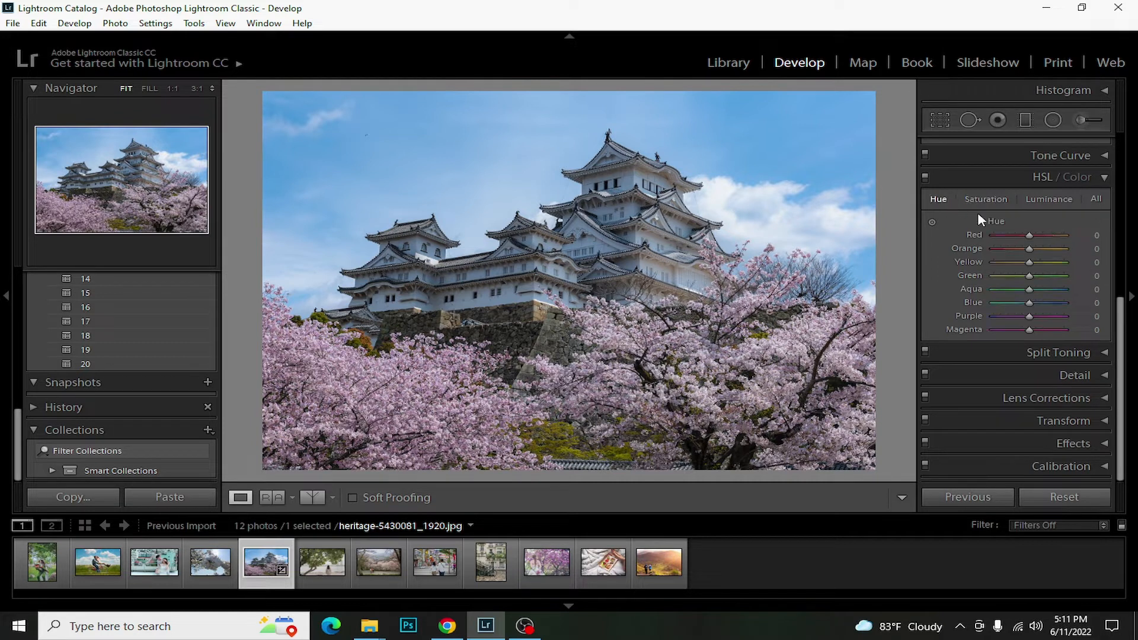
{"action": "left_click", "coordinate": [1094, 248]}
{"action": "type", "text": "-31"}
{"action": "key", "text": "Return"}
{"action": "left_click", "coordinate": [986, 199]}
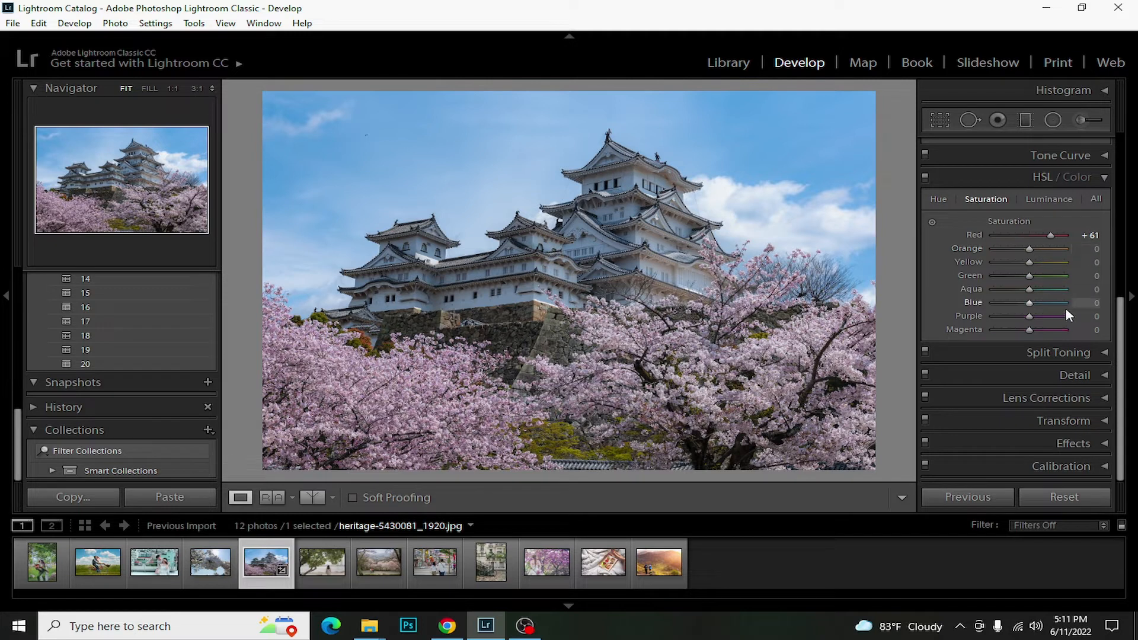
{"action": "left_click", "coordinate": [1095, 249]}
{"action": "type", "text": "- 29"}
{"action": "key", "text": "Return"}
{"action": "left_click", "coordinate": [1039, 198]}
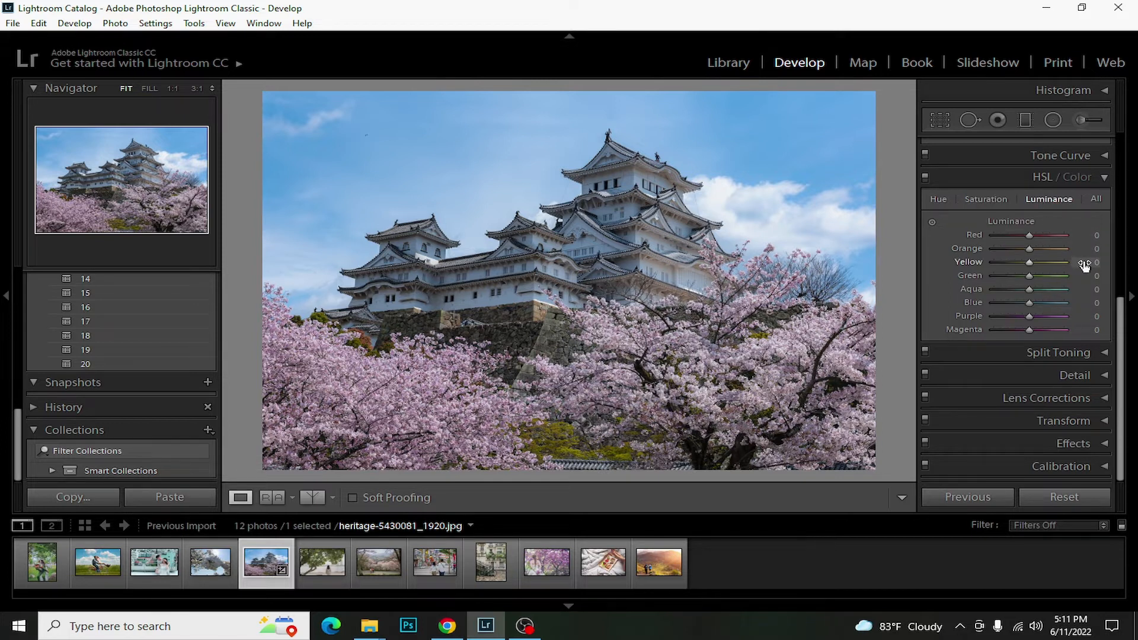
{"action": "left_click", "coordinate": [1097, 249]}
{"action": "type", "text": "33"}
{"action": "key", "text": "Return"}
- Adjust the Yellow color range in HSL by setting its hue to -80 and its saturation to -52
{"action": "left_click", "coordinate": [939, 199]}
{"action": "left_click", "coordinate": [1093, 262]}
{"action": "type", "text": "-80"}
{"action": "key", "text": "Return"}
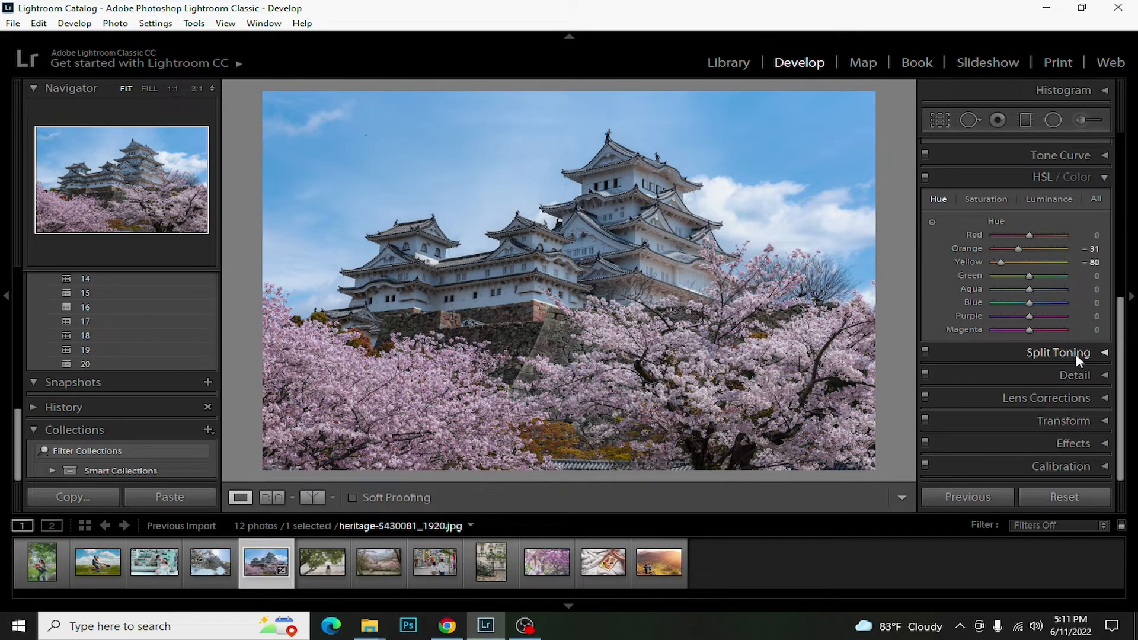
{"action": "left_click", "coordinate": [999, 200]}
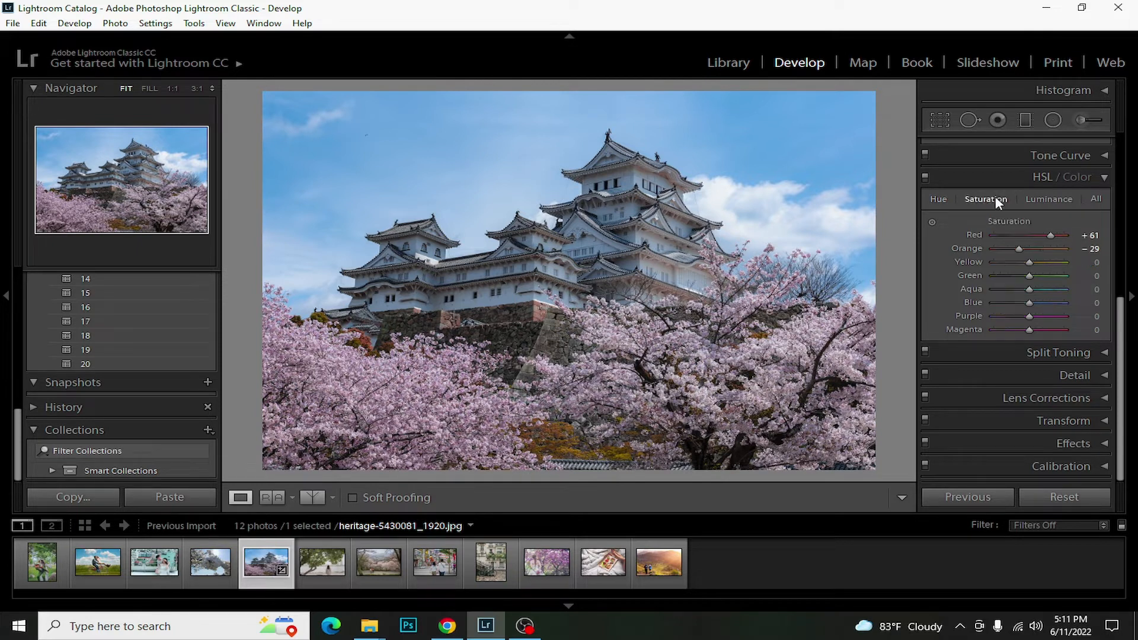
{"action": "left_click", "coordinate": [1094, 262]}
{"action": "type", "text": "-52"}
{"action": "key", "text": "Return"}
- Shift the sky toward teal by setting the Blue hue to -20 and the Blue saturation to +30
{"action": "left_click", "coordinate": [939, 200]}
{"action": "left_click", "coordinate": [1095, 303]}
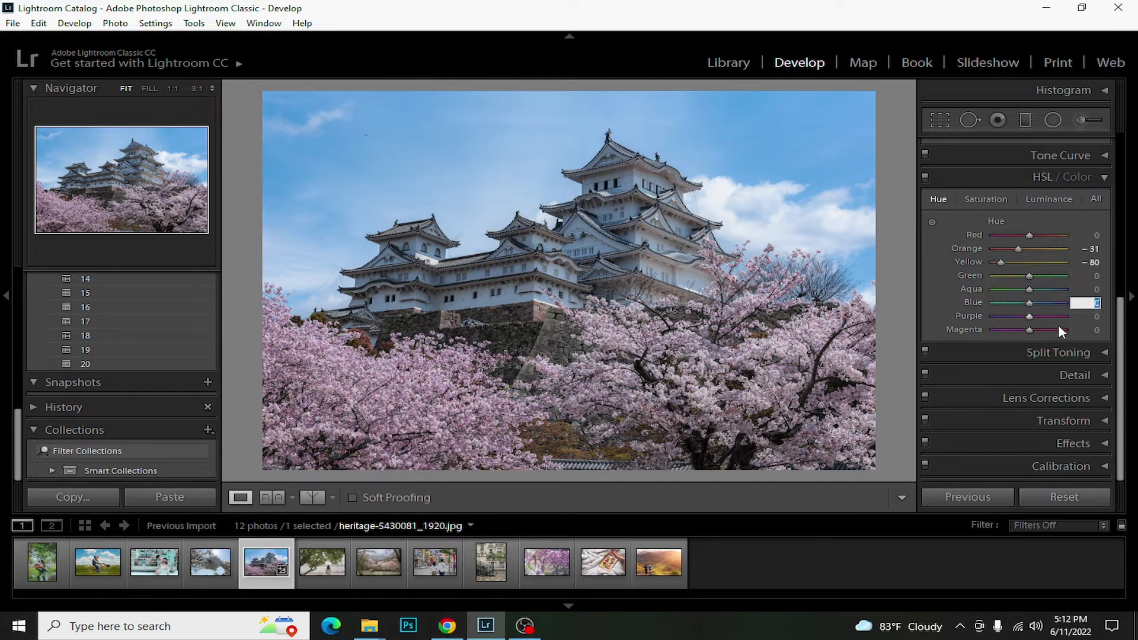
{"action": "key", "text": "BackSpace"}
{"action": "type", "text": "-38"}
{"action": "key", "text": "Return"}
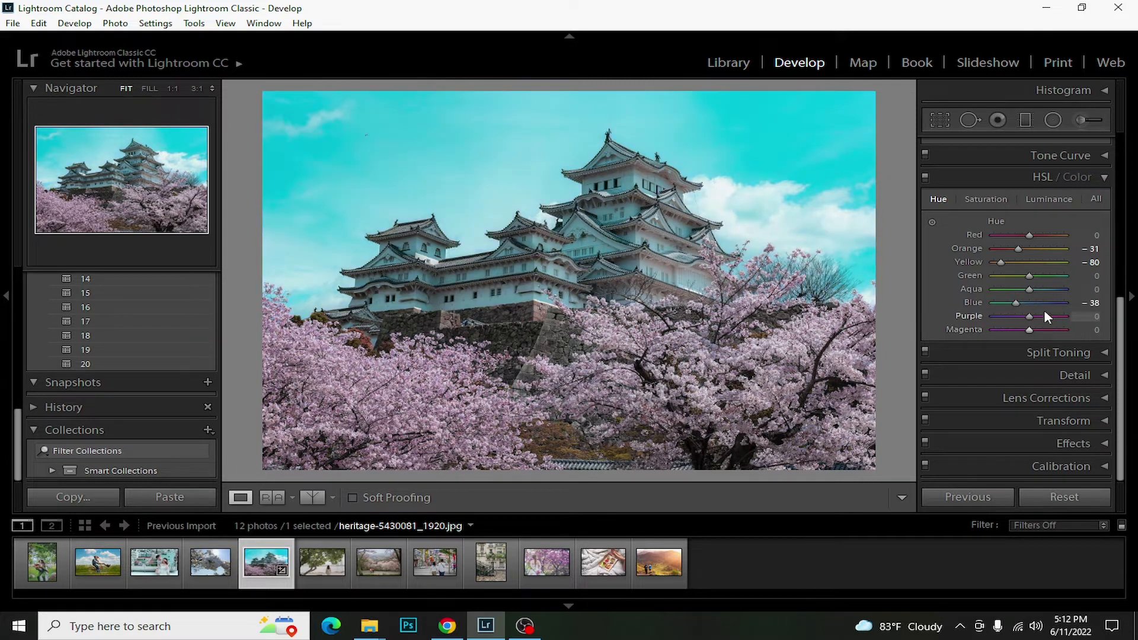
{"action": "left_click_drag", "start_coordinate": [1022, 301], "coordinate": [1023, 301]}
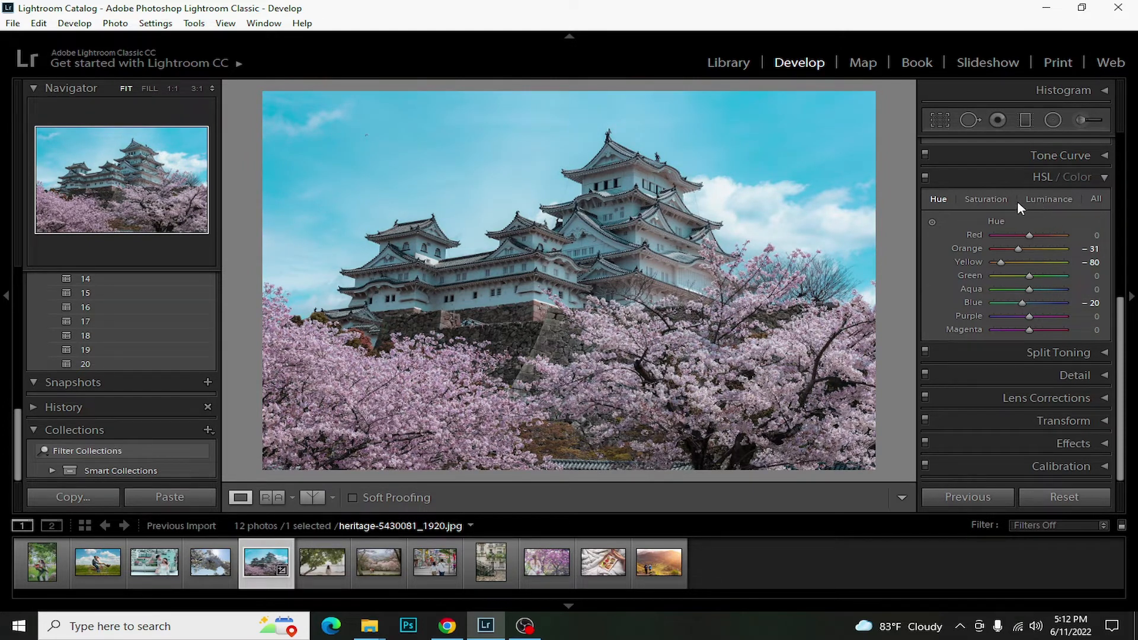
{"action": "left_click", "coordinate": [1001, 202]}
{"action": "left_click", "coordinate": [1085, 303]}
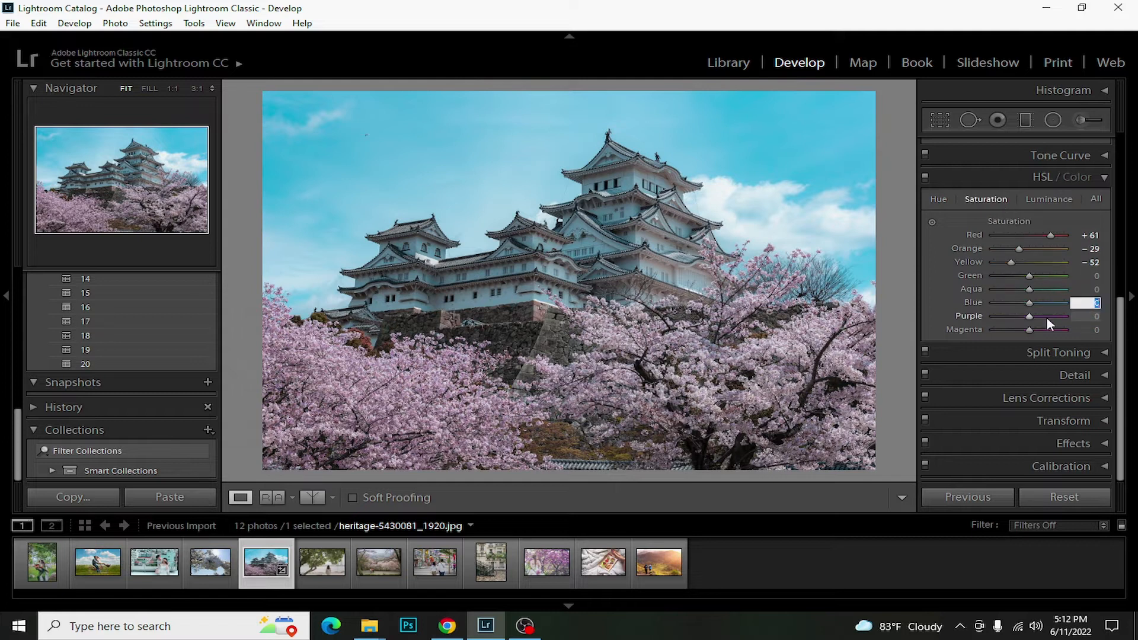
{"action": "type", "text": "30"}
{"action": "key", "text": "Return"}
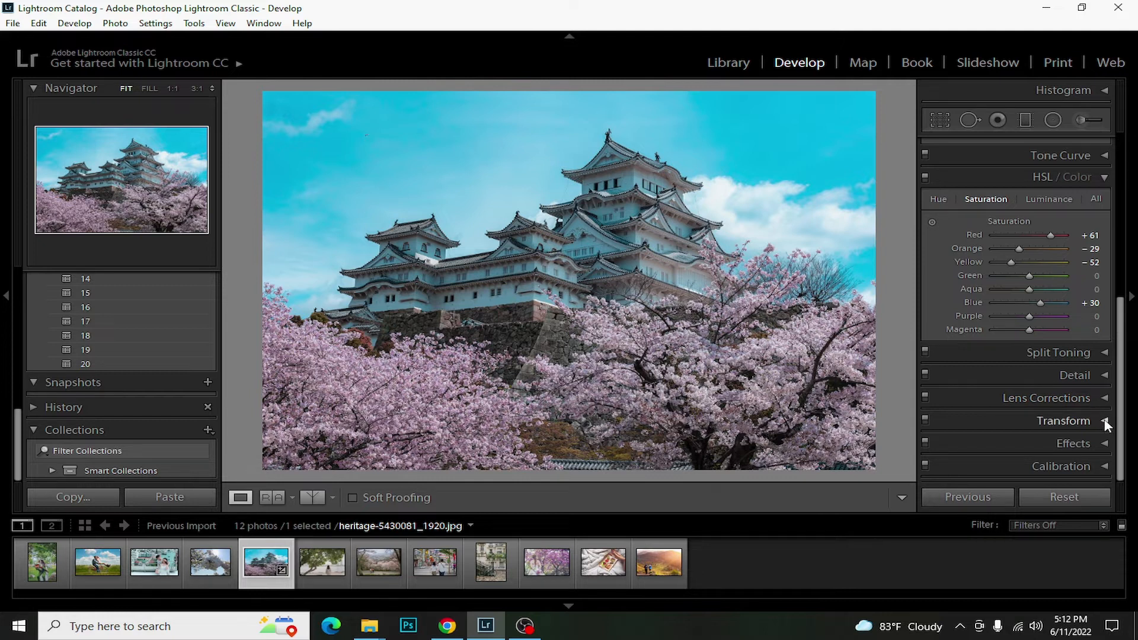
- In the Detail adjustments, set the sharpening Amount to 51, noise reduction Luminance to 37 and its Contrast to 50
{"action": "left_click", "coordinate": [1105, 375]}
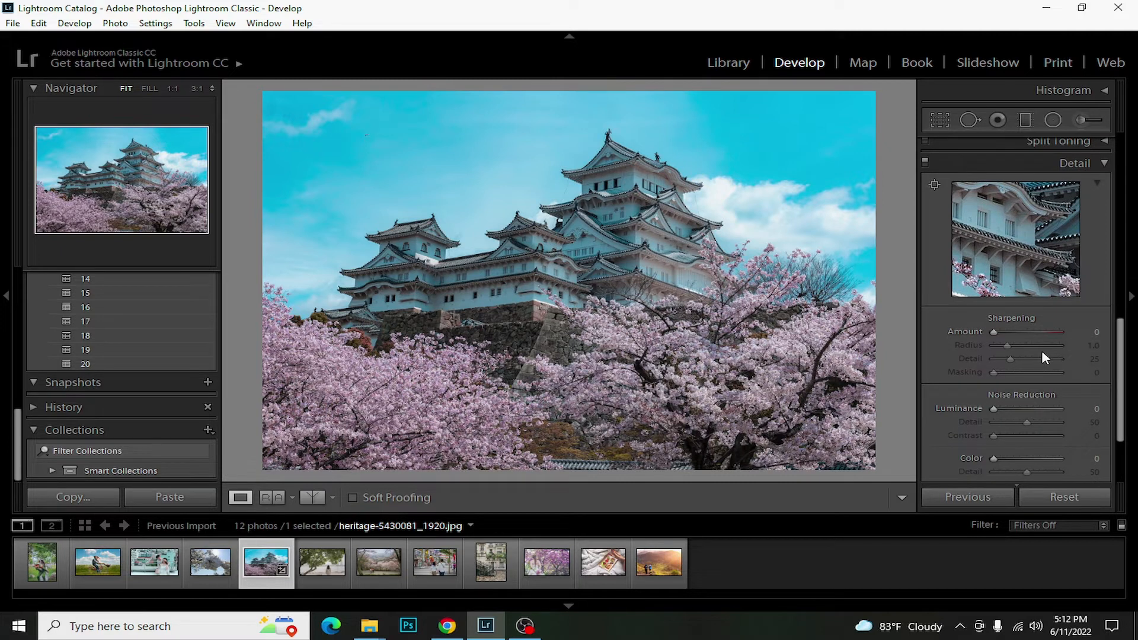
{"action": "left_click", "coordinate": [1088, 332]}
{"action": "type", "text": "51"}
{"action": "key", "text": "Return"}
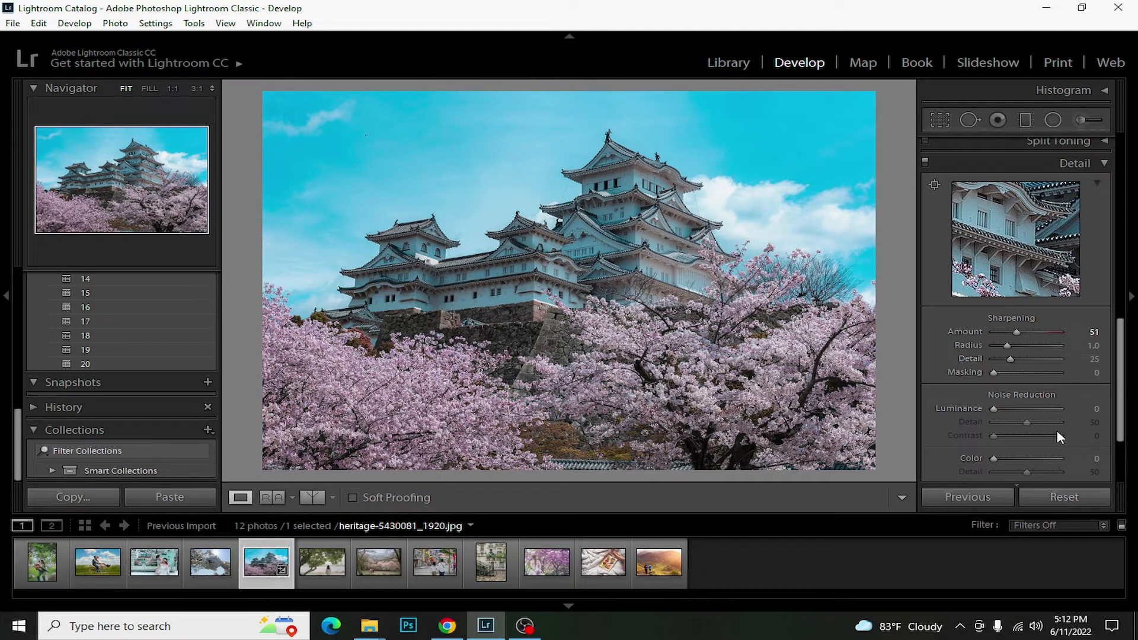
{"action": "left_click_drag", "start_coordinate": [994, 409], "coordinate": [1019, 410]}
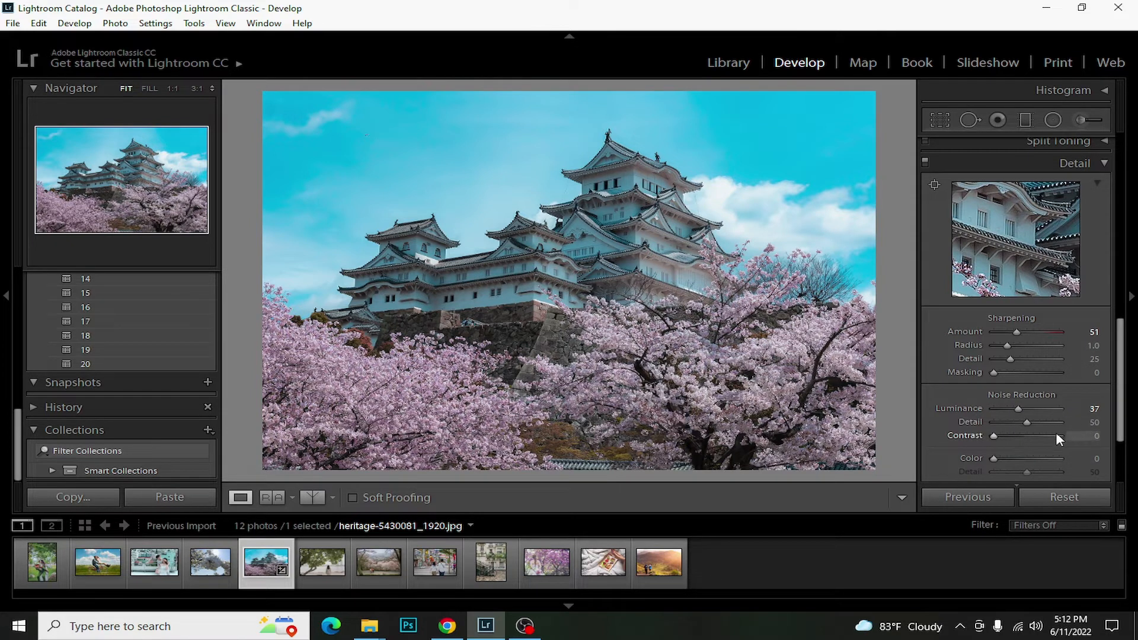
{"action": "left_click_drag", "start_coordinate": [998, 436], "coordinate": [1029, 436]}
- Expand the Effects adjustments and set the post-crop vignetting Amount to +10
{"action": "left_click_drag", "start_coordinate": [1129, 403], "coordinate": [1130, 437]}
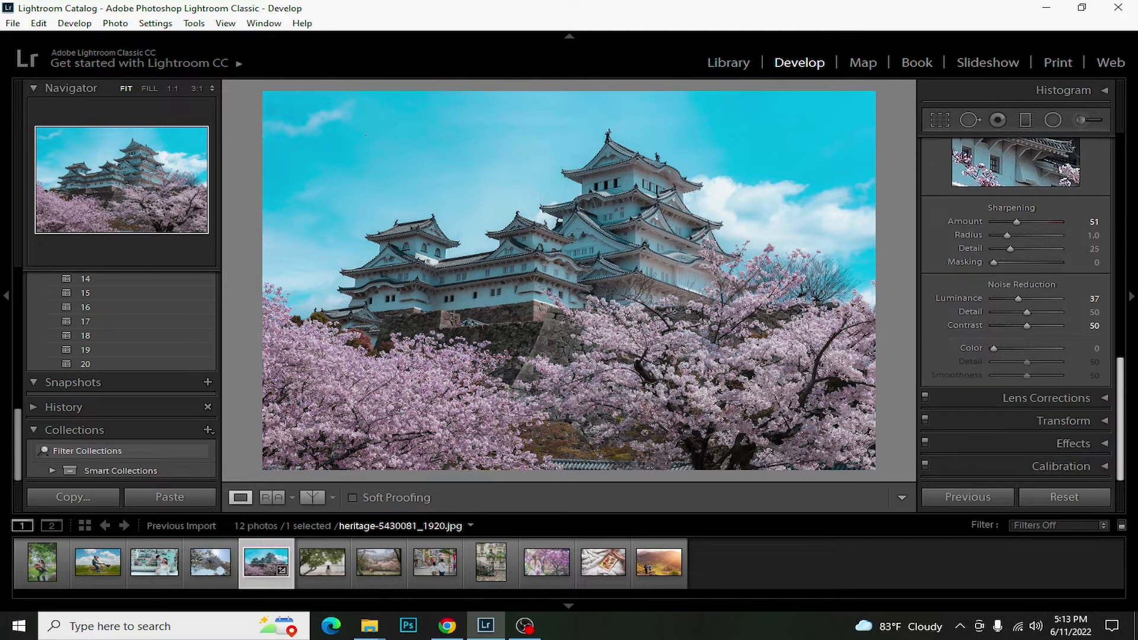
{"action": "left_click", "coordinate": [1103, 444]}
{"action": "left_click_drag", "start_coordinate": [1122, 404], "coordinate": [1122, 413]}
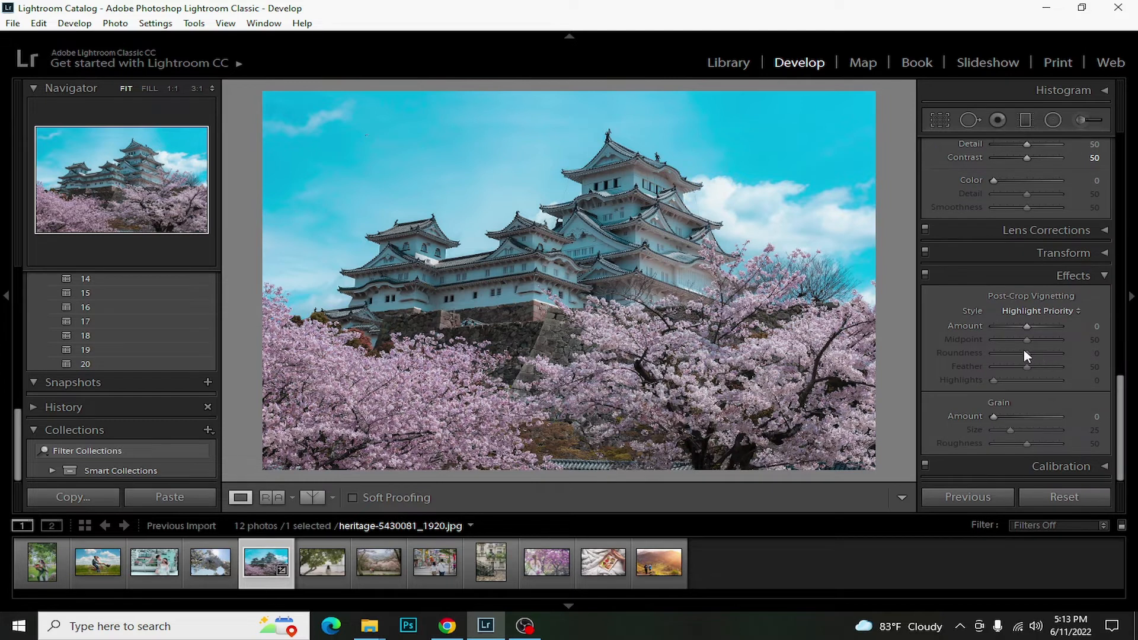
{"action": "left_click_drag", "start_coordinate": [1026, 325], "coordinate": [1033, 330]}
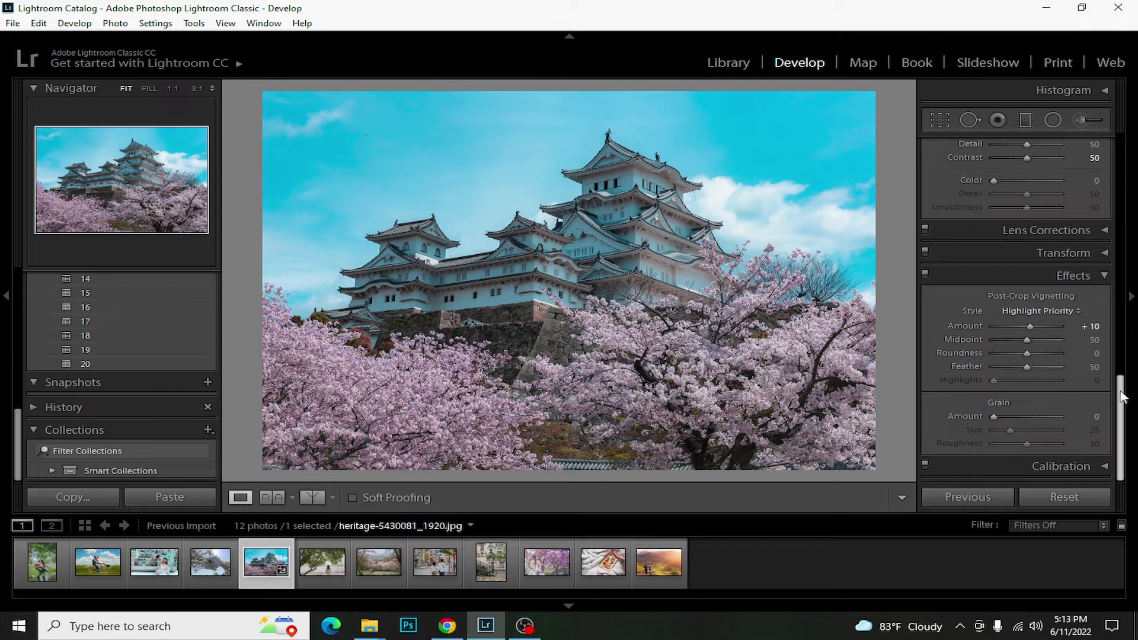
- Refine the basic adjustments by setting Dehaze to +7, Highlights to -12 and Contrast to +17
{"action": "scroll", "coordinate": [1123, 393], "scroll_direction": "up", "scroll_amount": 3}
{"action": "left_click_drag", "start_coordinate": [1124, 391], "coordinate": [1095, 209]}
{"action": "scroll", "coordinate": [1104, 199], "scroll_direction": "up", "scroll_amount": 1}
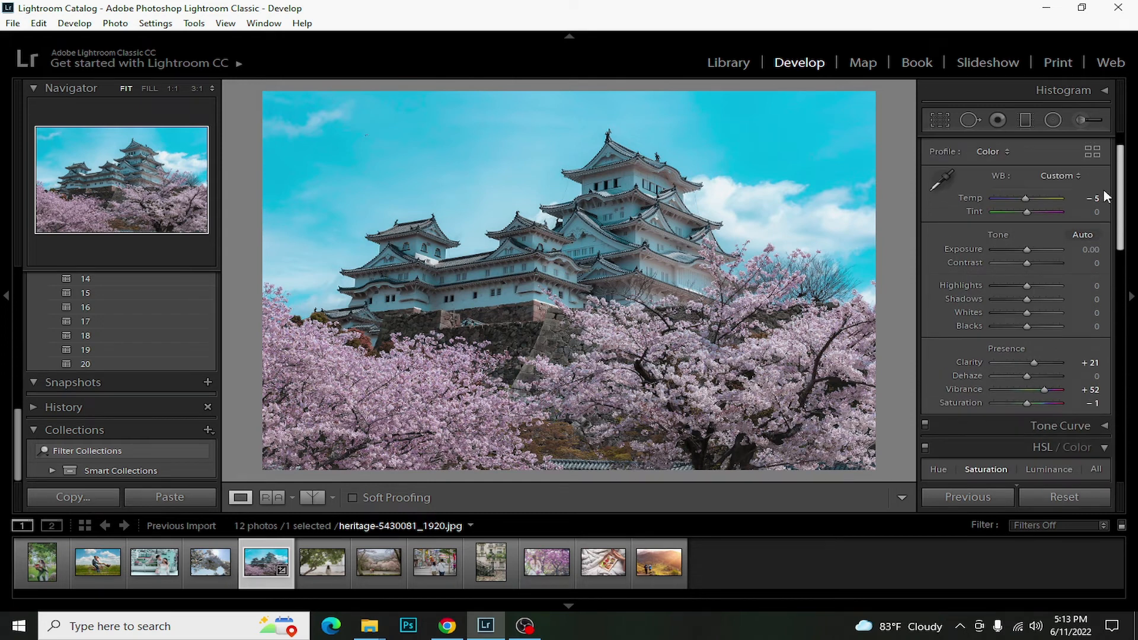
{"action": "left_click_drag", "start_coordinate": [1030, 374], "coordinate": [1030, 373]}
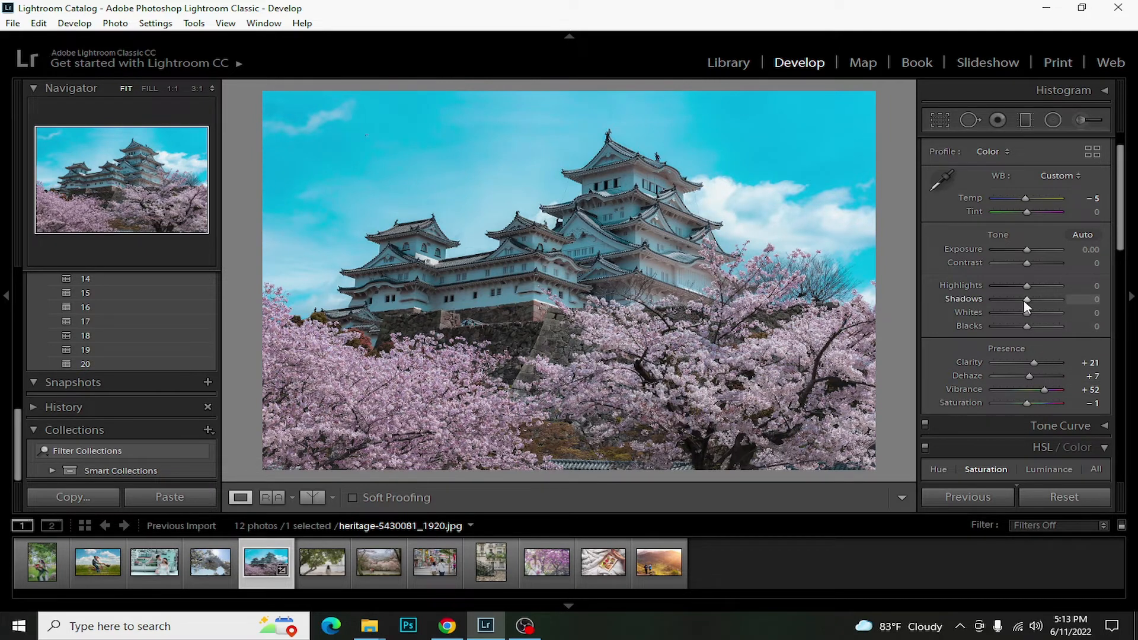
{"action": "left_click_drag", "start_coordinate": [1027, 286], "coordinate": [1020, 287]}
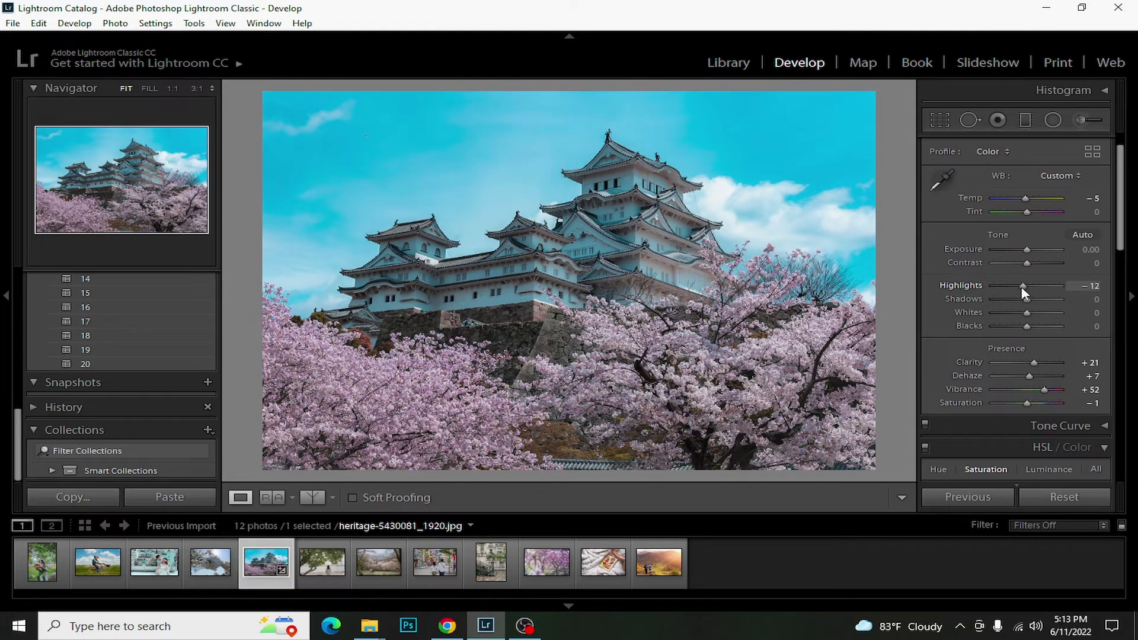
{"action": "mouse_move", "coordinate": [1027, 260]}
{"action": "left_mouse_down"}
{"action": "mouse_move", "coordinate": [1019, 260]}
{"action": "mouse_move", "coordinate": [1034, 267]}
{"action": "left_mouse_up"}
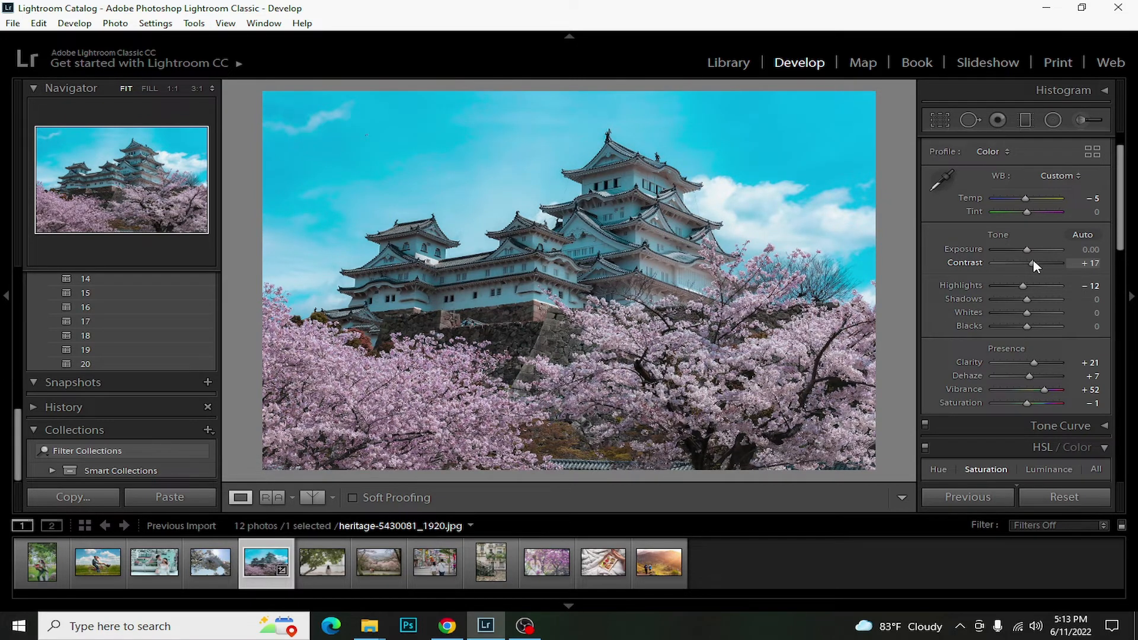
- Fine-tune the castle photo's tone by setting Contrast to +15 and Exposure to -0.12
{"action": "left_click", "coordinate": [1089, 263]}
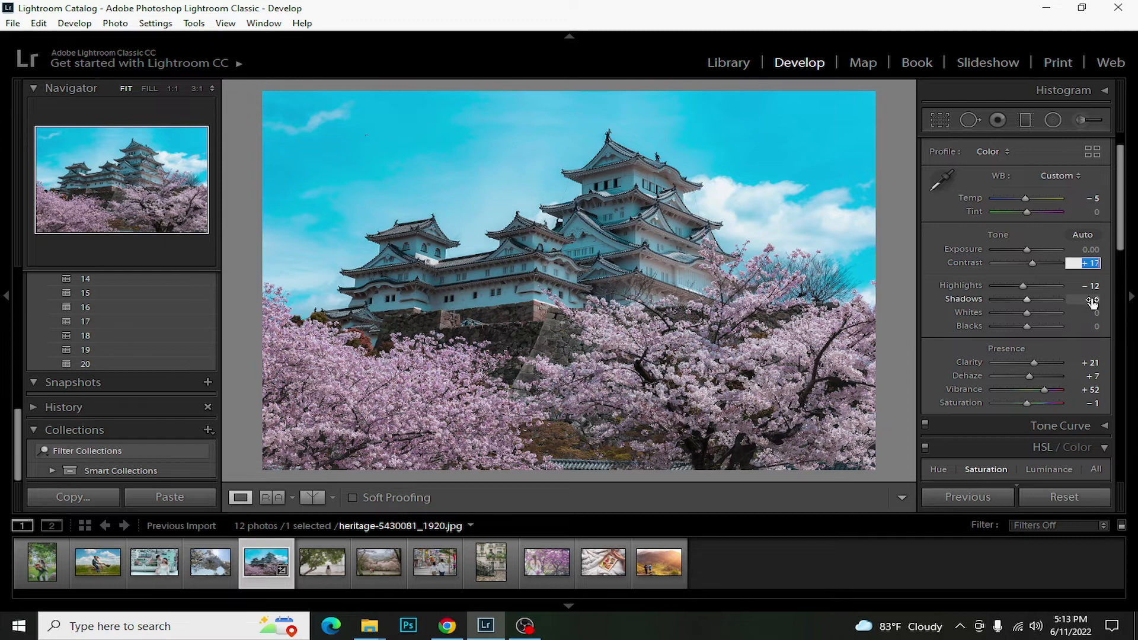
{"action": "key", "text": "Down"}
{"action": "key", "text": "Down"}
{"action": "key", "text": "Return"}
{"action": "left_click", "coordinate": [1026, 249]}
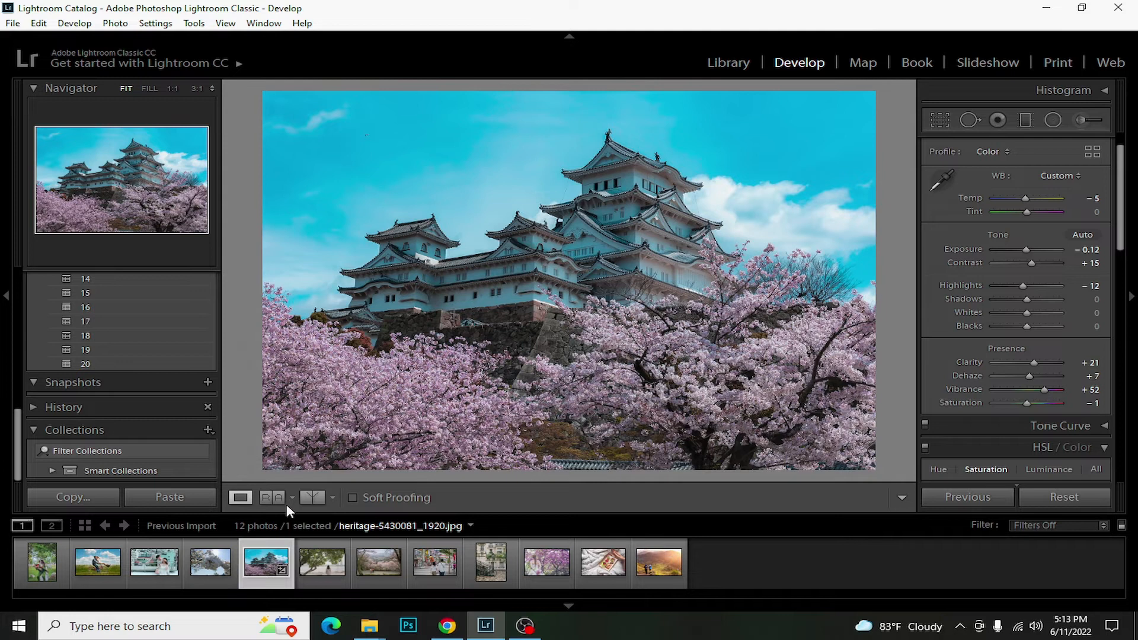
- Show the castle photo in the split before/after view and copy its develop settings with the default selection of adjustments
{"action": "left_click", "coordinate": [308, 502]}
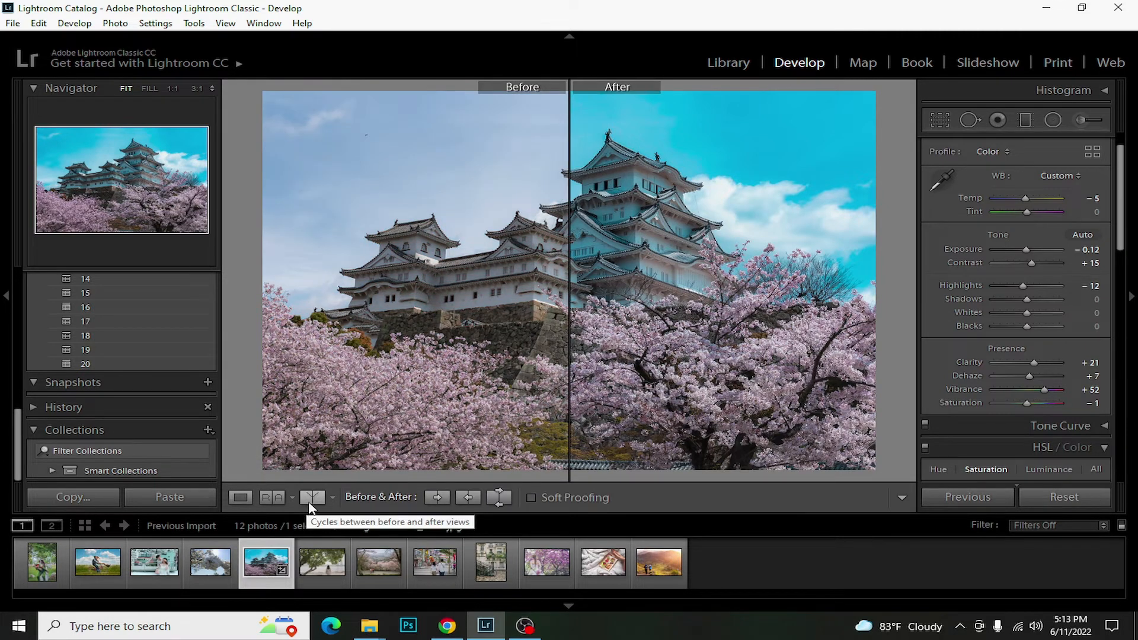
{"action": "left_click", "coordinate": [94, 494]}
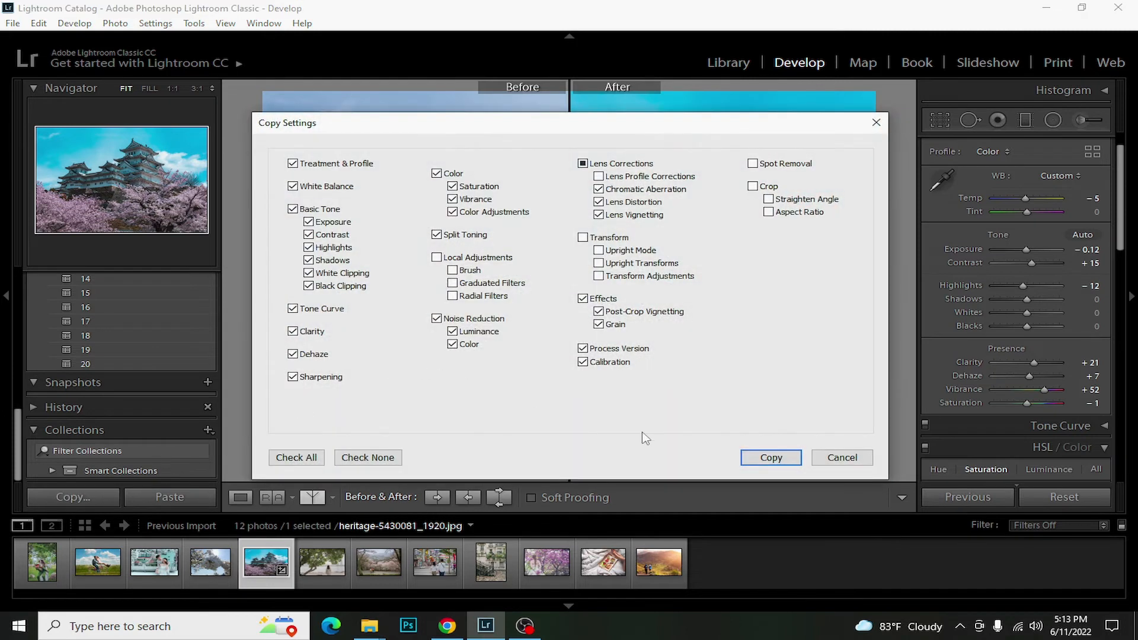
{"action": "left_click", "coordinate": [743, 459]}
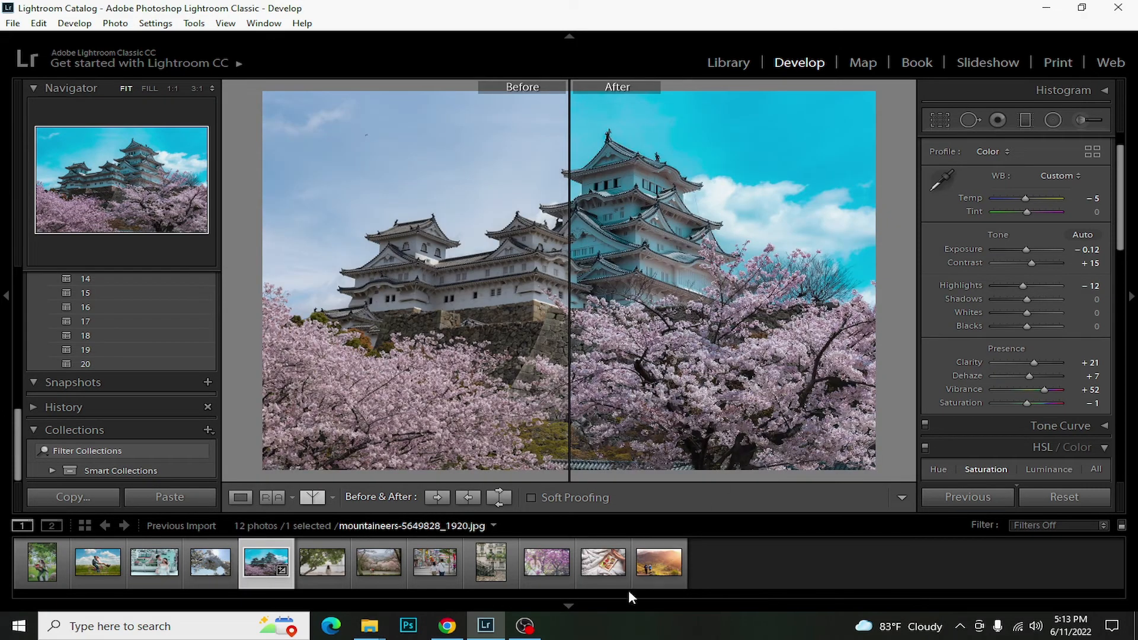
- Open the photo love-7233174_1920.jpg in the Before/After Left/Right view and paste the copied settings onto it
{"action": "left_click", "coordinate": [51, 575]}
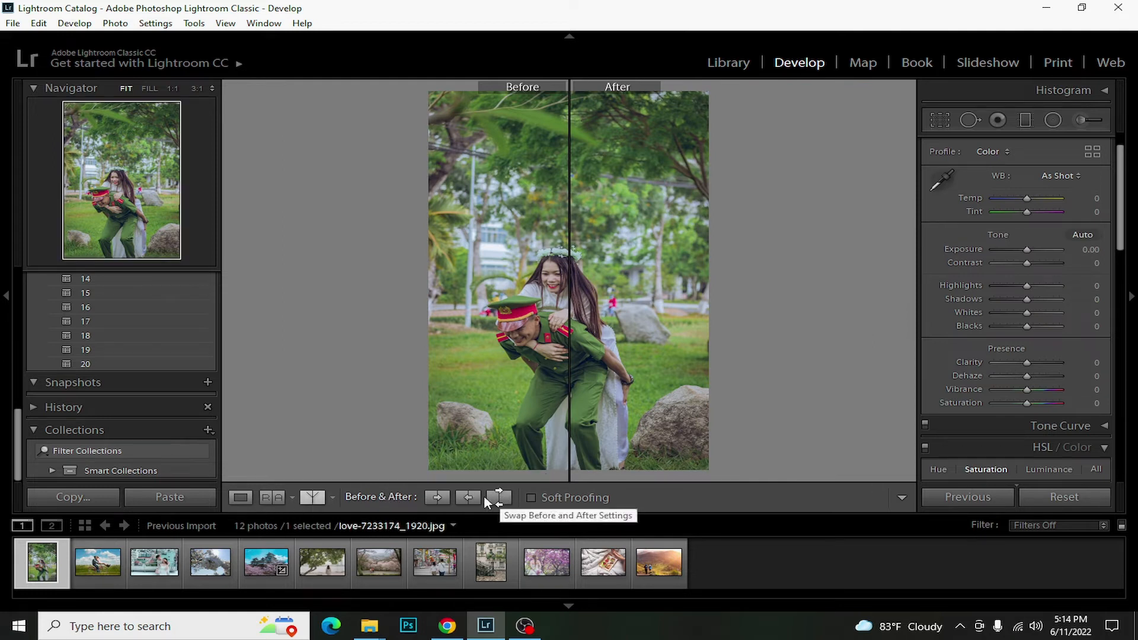
{"action": "left_click", "coordinate": [333, 498]}
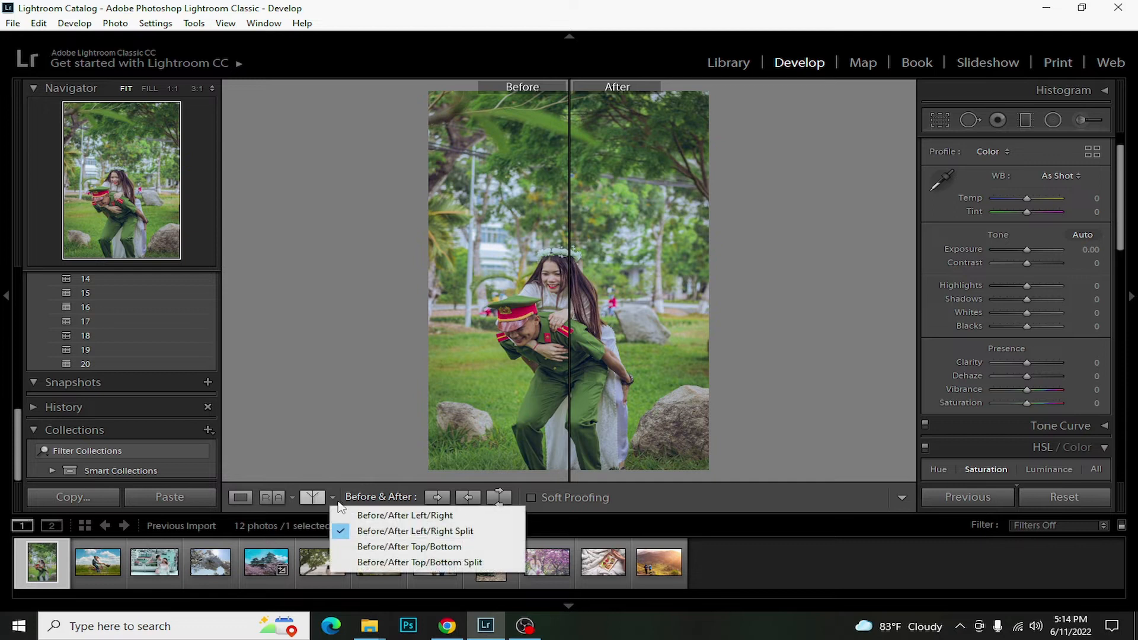
{"action": "left_click", "coordinate": [380, 511]}
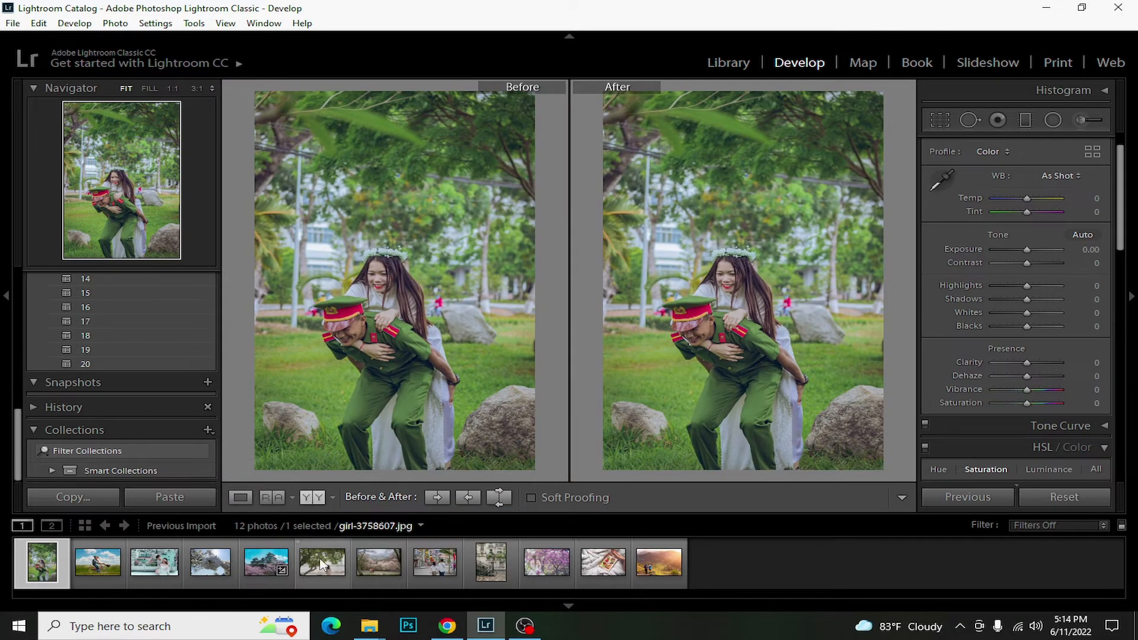
{"action": "left_click", "coordinate": [193, 500]}
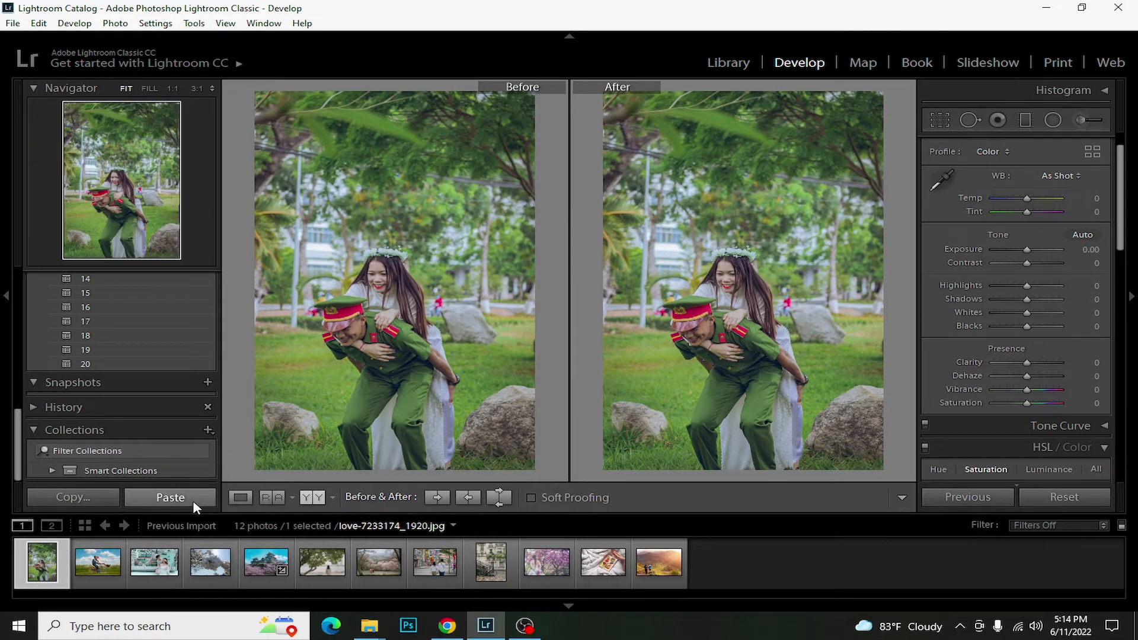
- Paste the copied settings onto the bicycle couple, the couple on the terrace and the white blossom photos
{"action": "left_click", "coordinate": [89, 564]}
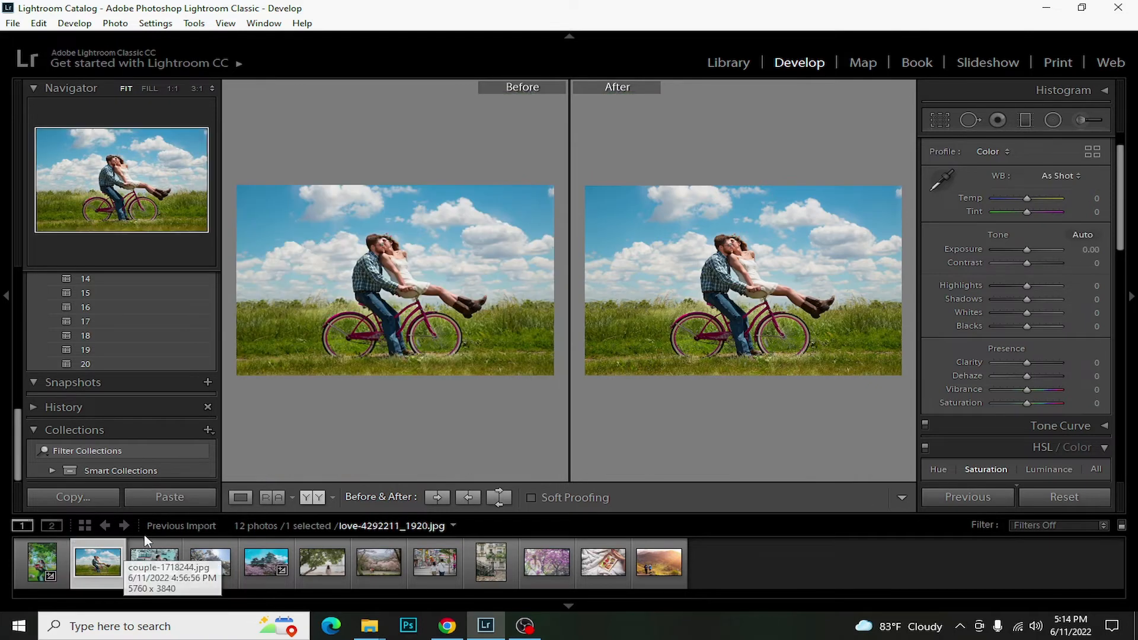
{"action": "left_click", "coordinate": [151, 498]}
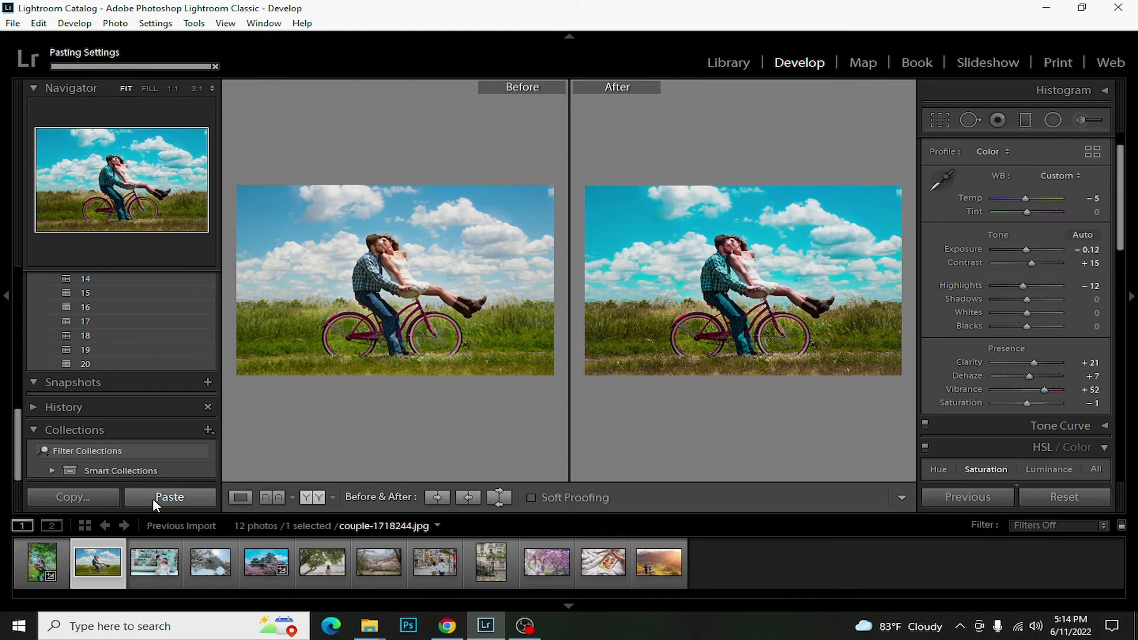
{"action": "left_click", "coordinate": [178, 560]}
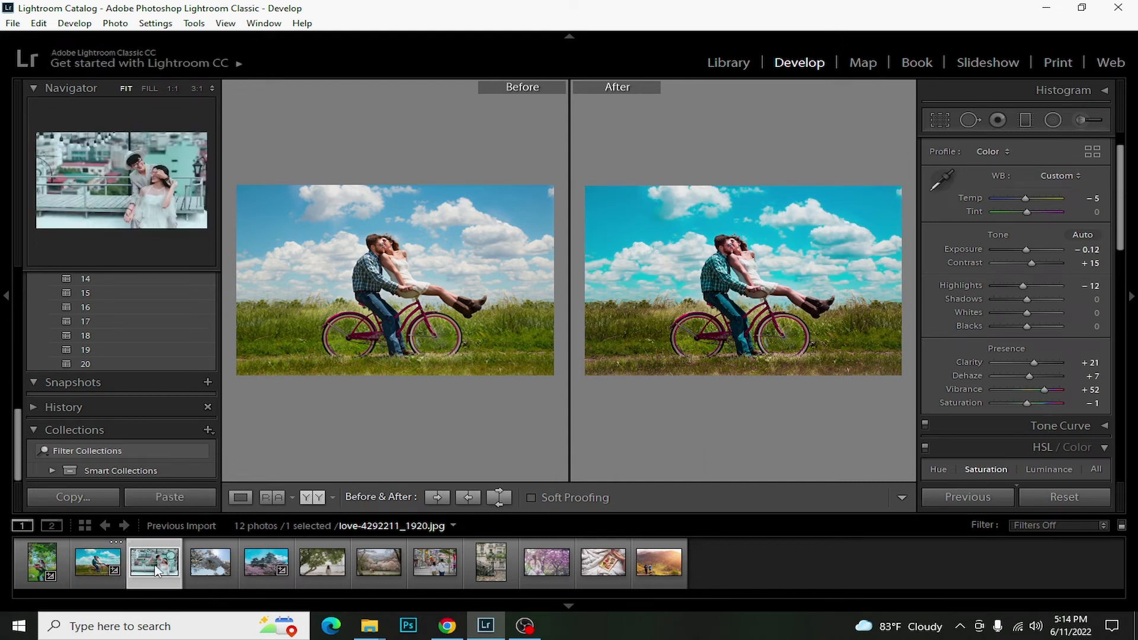
{"action": "left_click", "coordinate": [173, 504]}
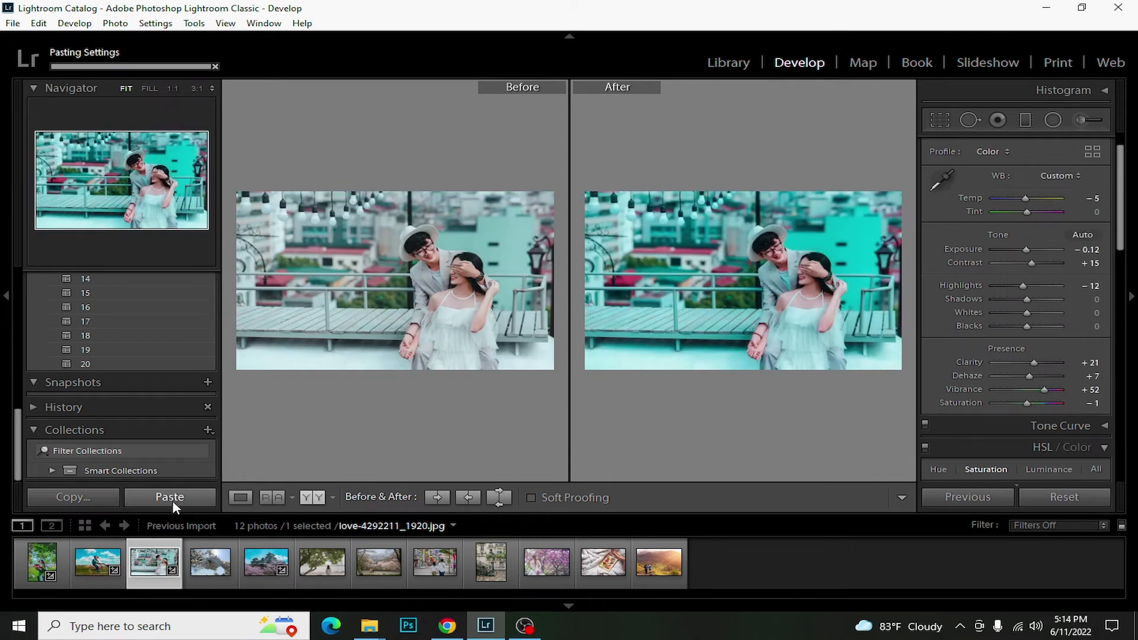
{"action": "left_click", "coordinate": [187, 560]}
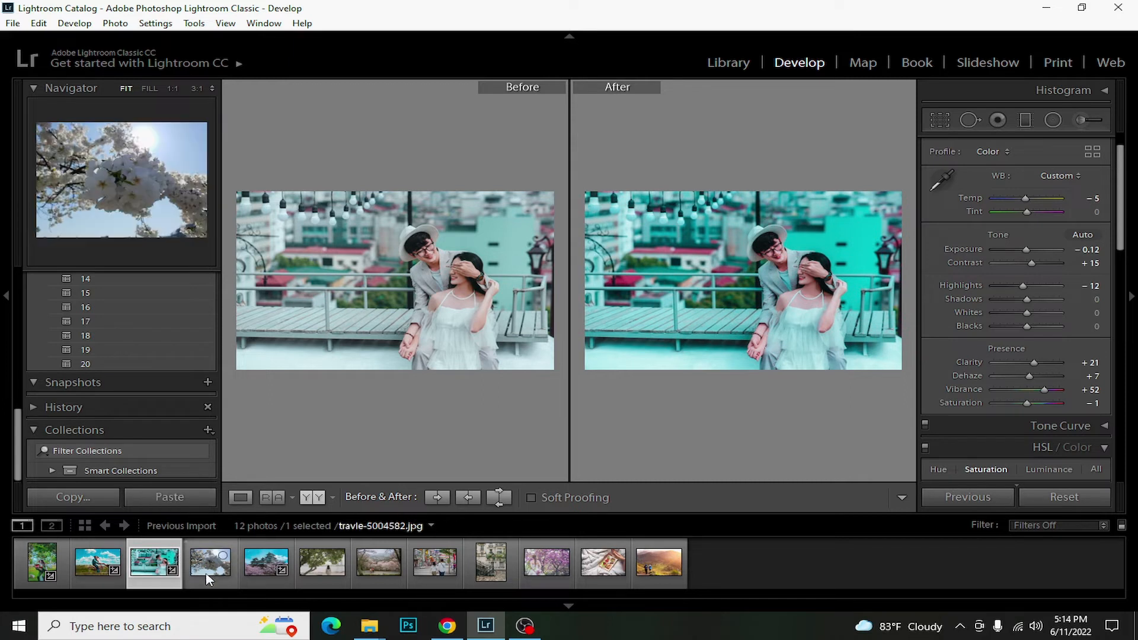
{"action": "left_click", "coordinate": [170, 498]}
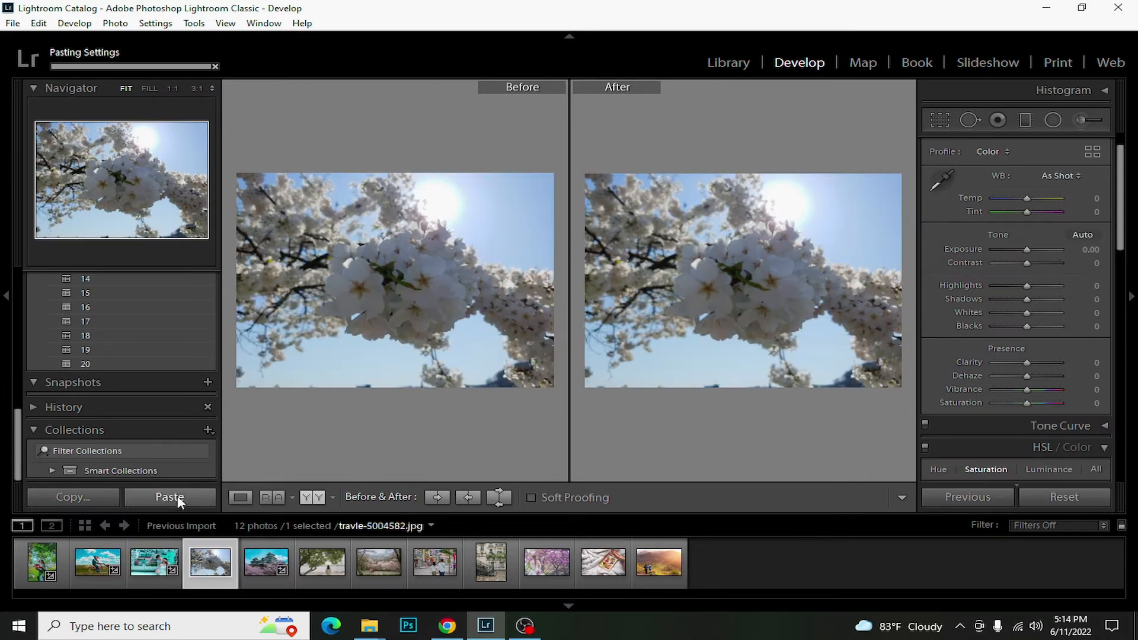
- Paste the copied settings onto girl-3758607.jpg, landscape-2124033_1920.jpg and couple-3467634_1920.jpg
{"action": "left_click", "coordinate": [261, 560]}
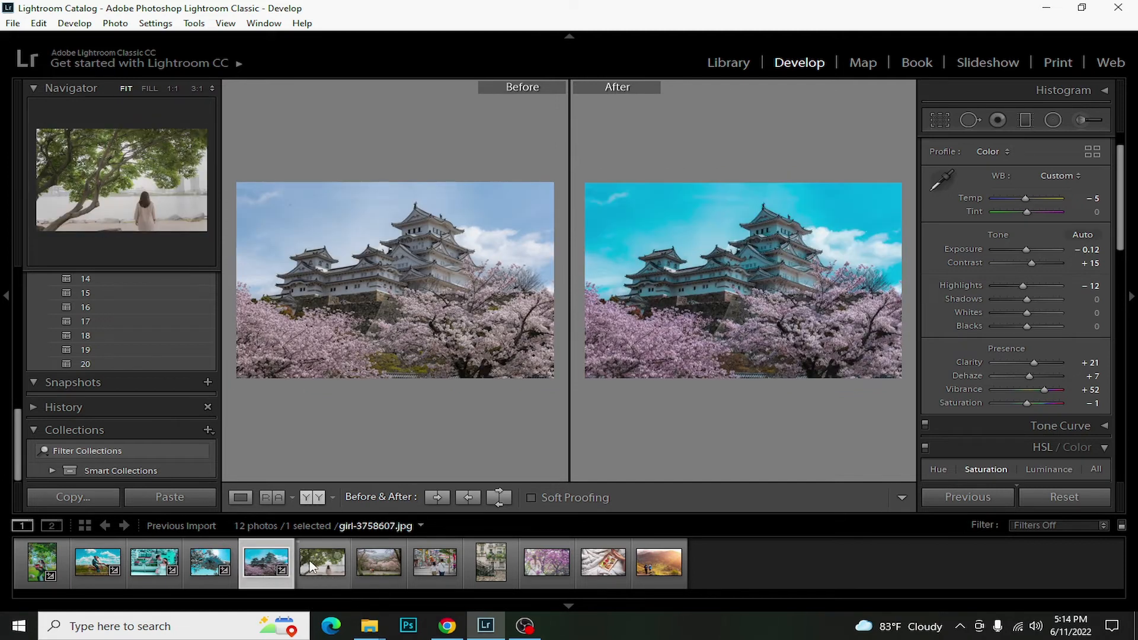
{"action": "left_click", "coordinate": [313, 568]}
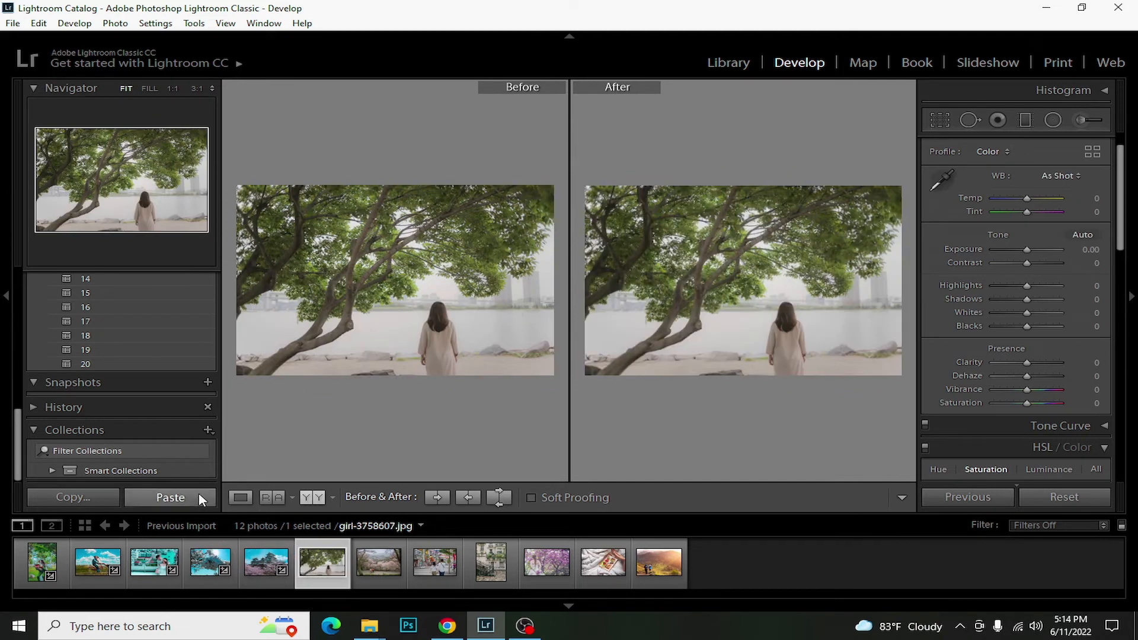
{"action": "left_click", "coordinate": [170, 498]}
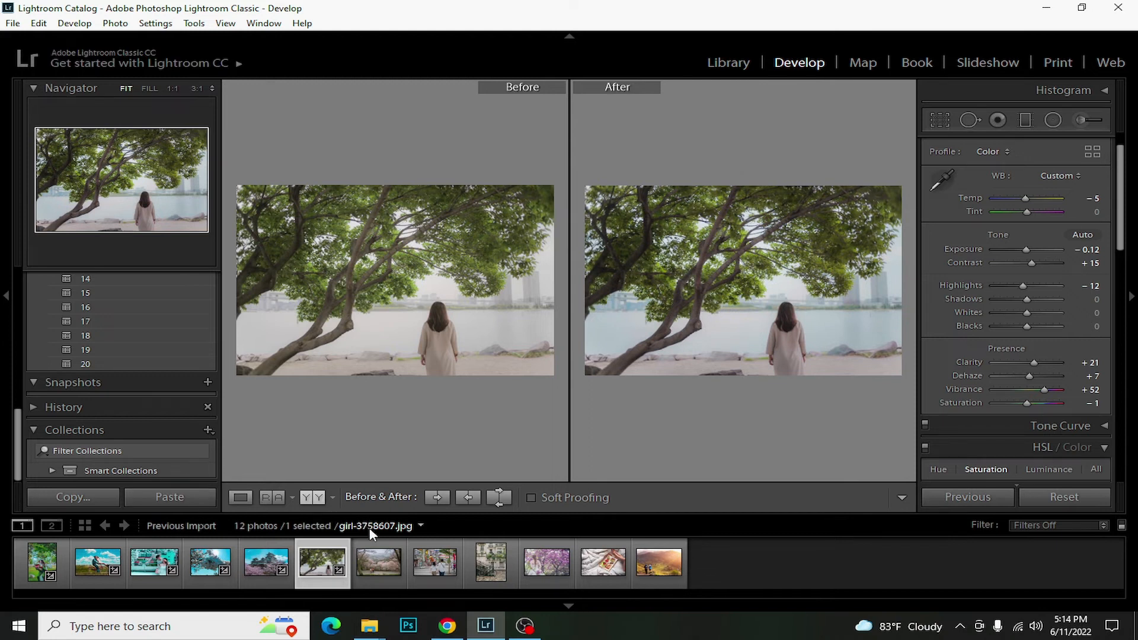
{"action": "left_click", "coordinate": [379, 561]}
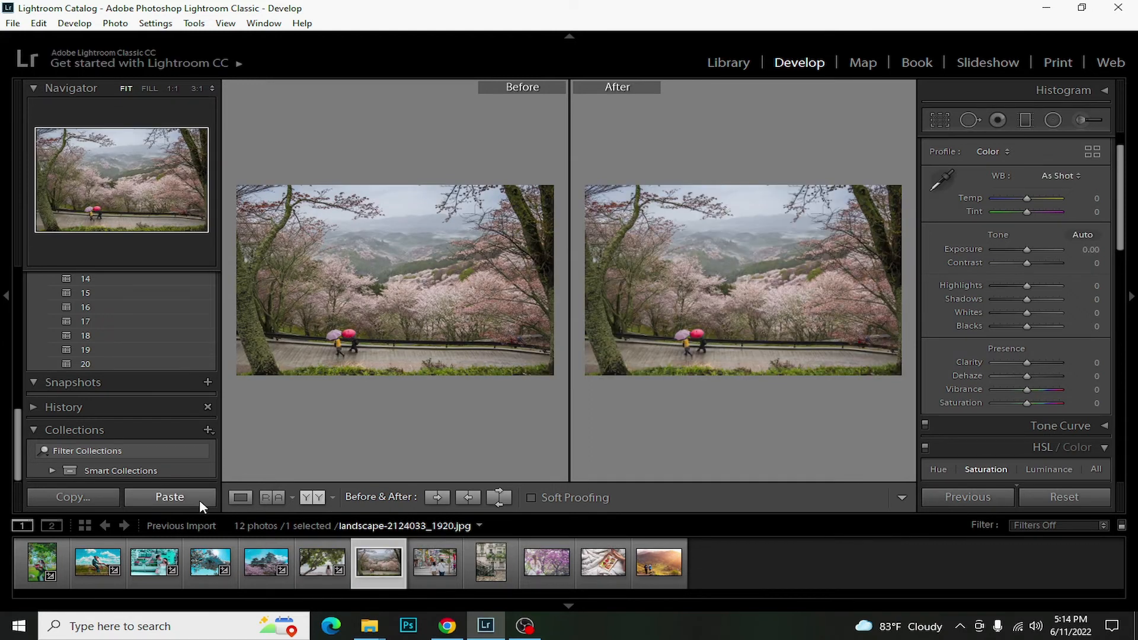
{"action": "left_click", "coordinate": [200, 500]}
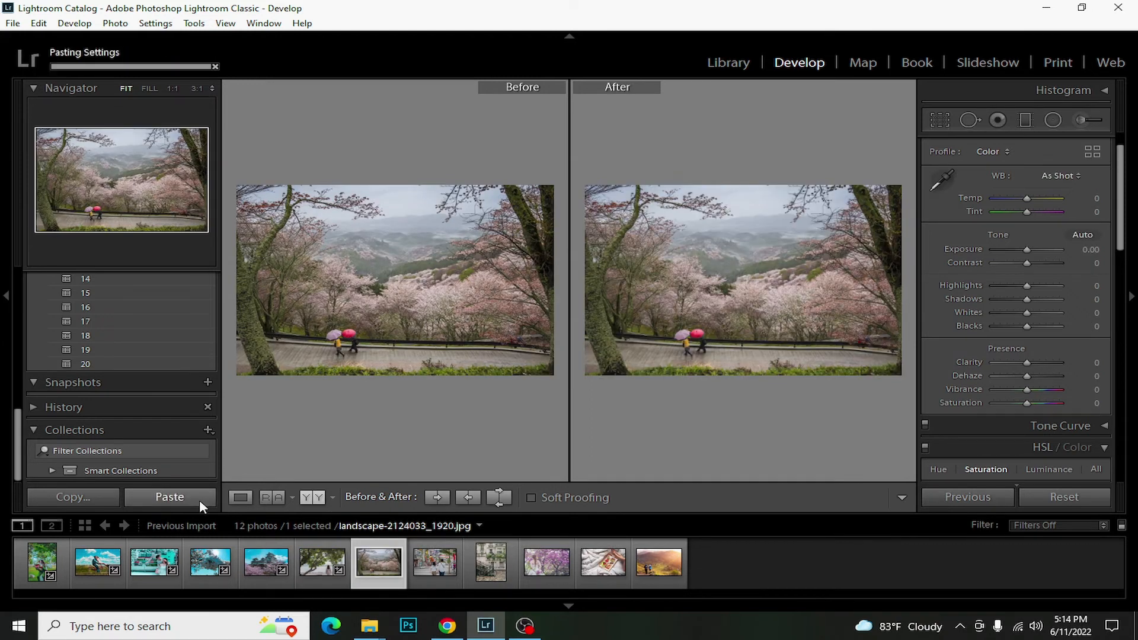
{"action": "left_click", "coordinate": [418, 558]}
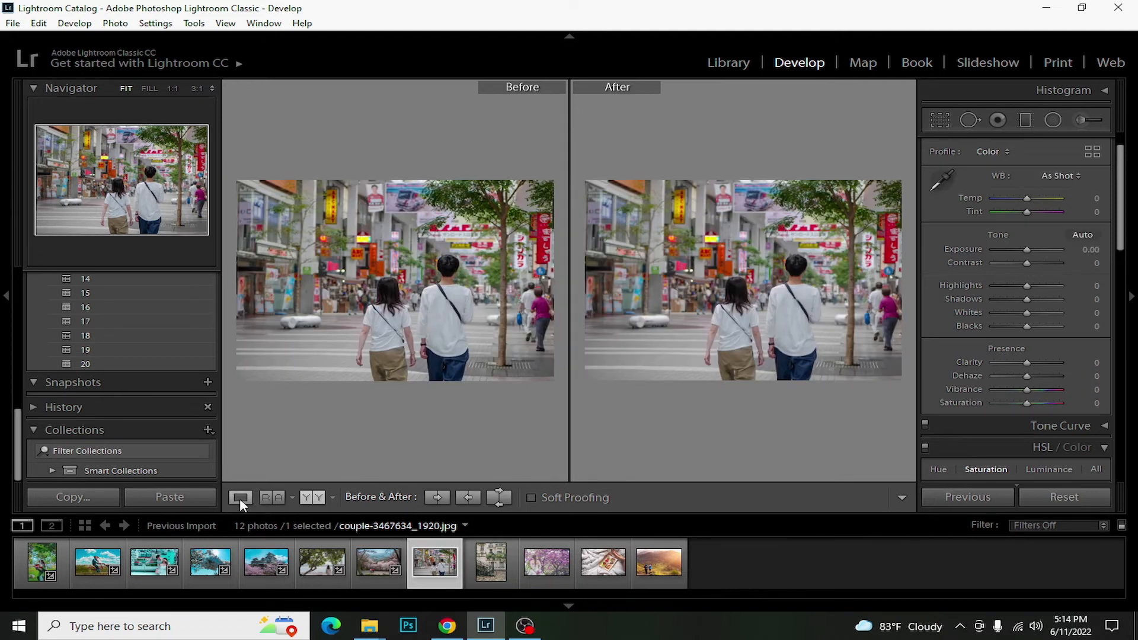
{"action": "left_click", "coordinate": [206, 496]}
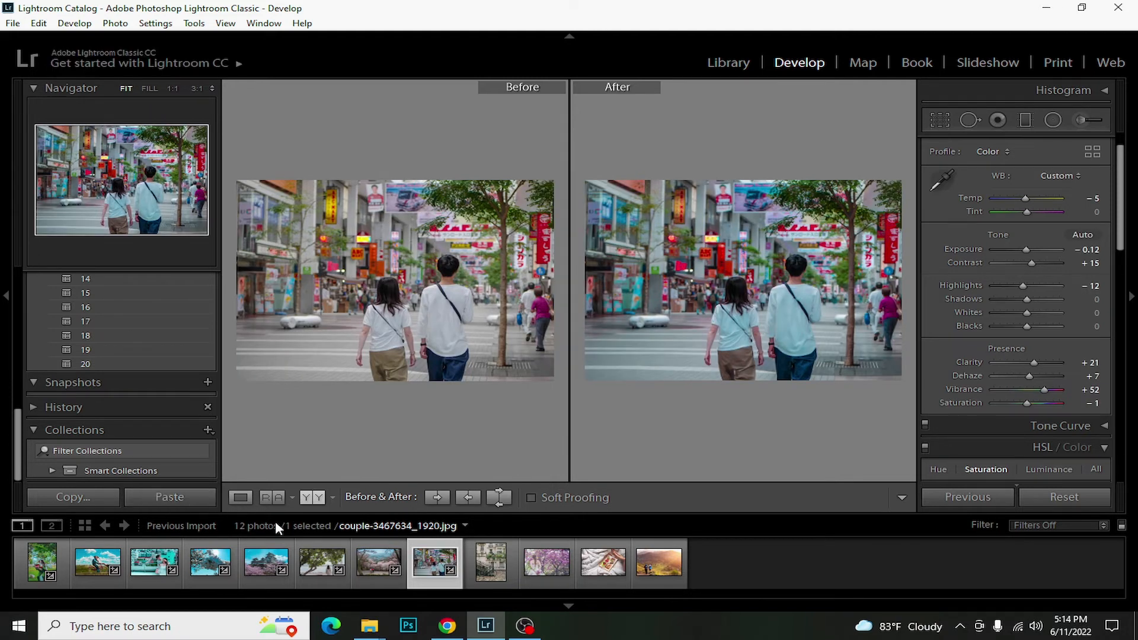
- Paste the copied settings onto the parked bicycle photo and the bride among purple blossoms
{"action": "left_click", "coordinate": [491, 561]}
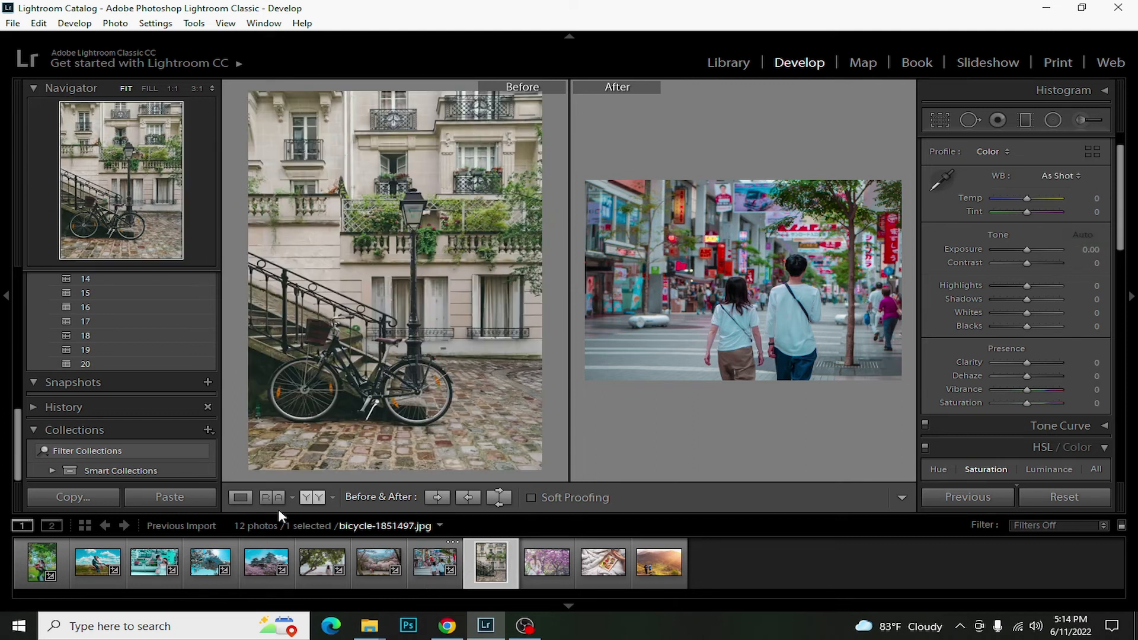
{"action": "left_click", "coordinate": [169, 498]}
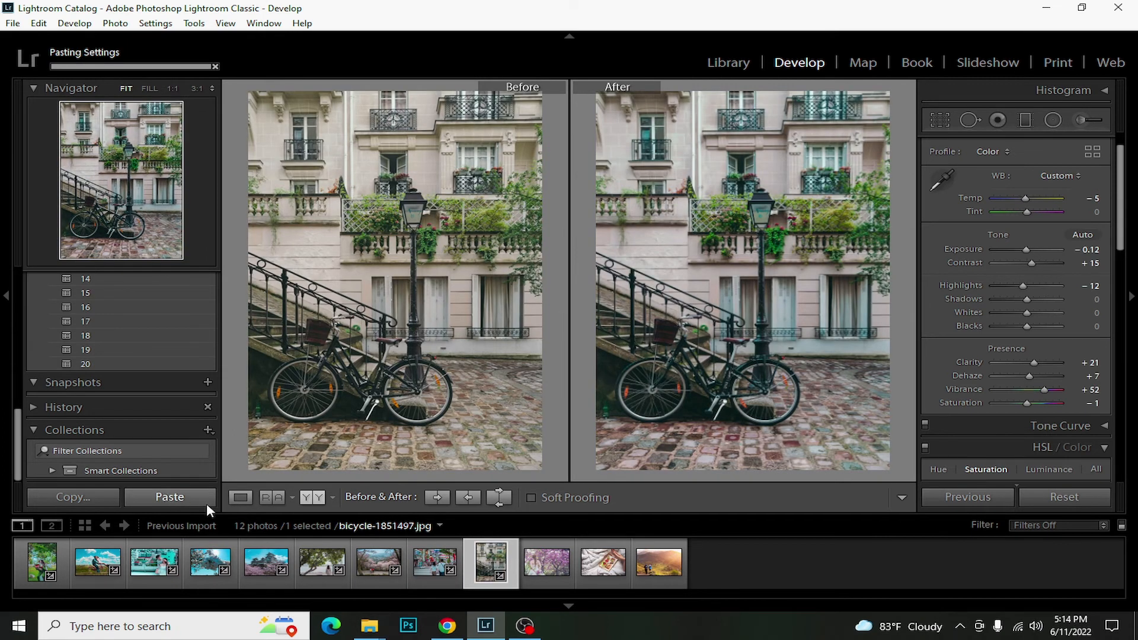
{"action": "left_click", "coordinate": [529, 563]}
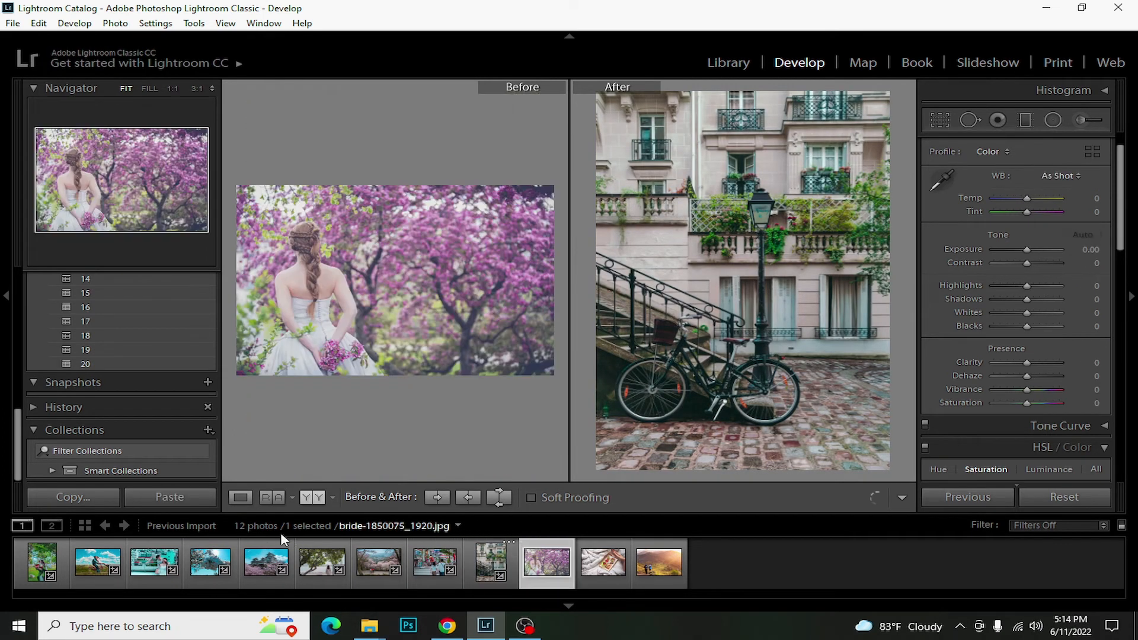
{"action": "left_click", "coordinate": [169, 499]}
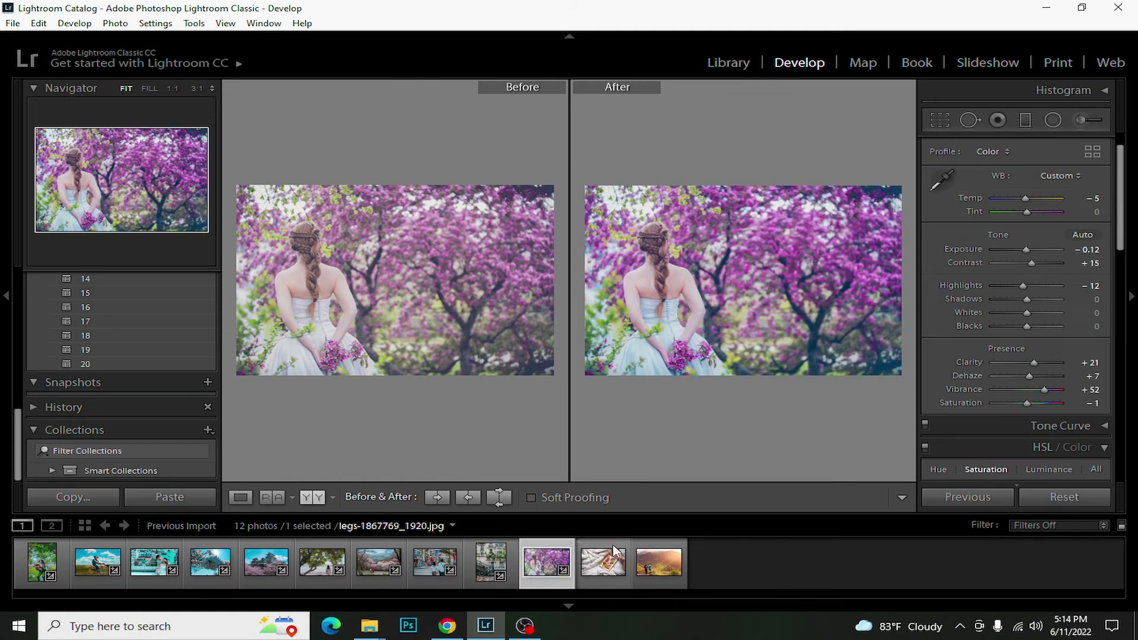
- Paste the copied settings onto the breakfast tray photo and the mountaineers photo
{"action": "left_click", "coordinate": [579, 566]}
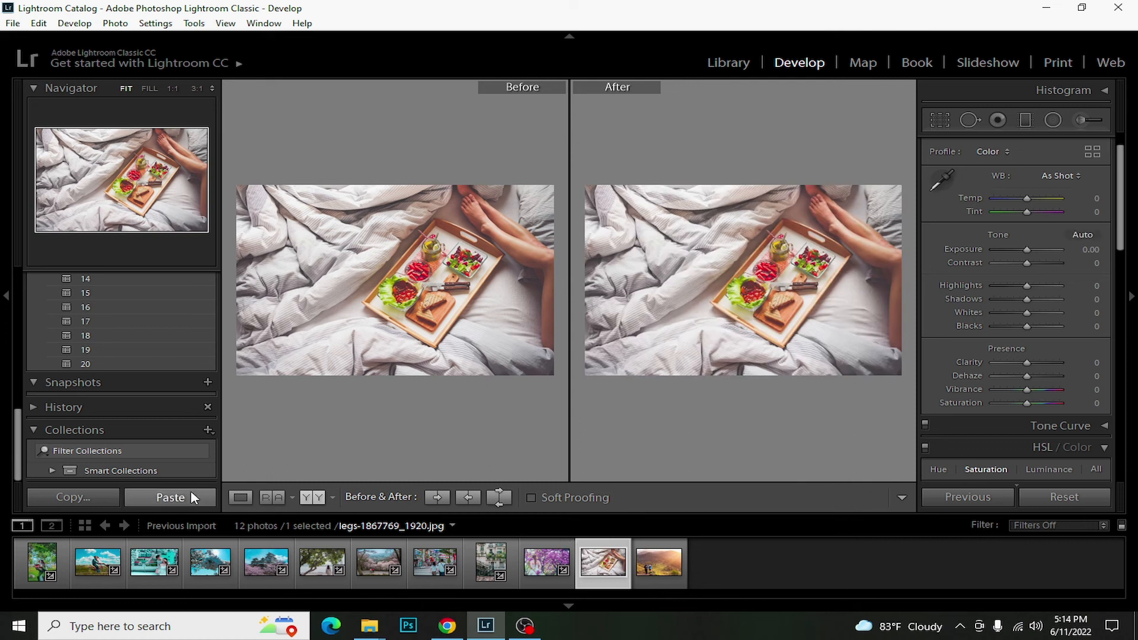
{"action": "left_click", "coordinate": [190, 491]}
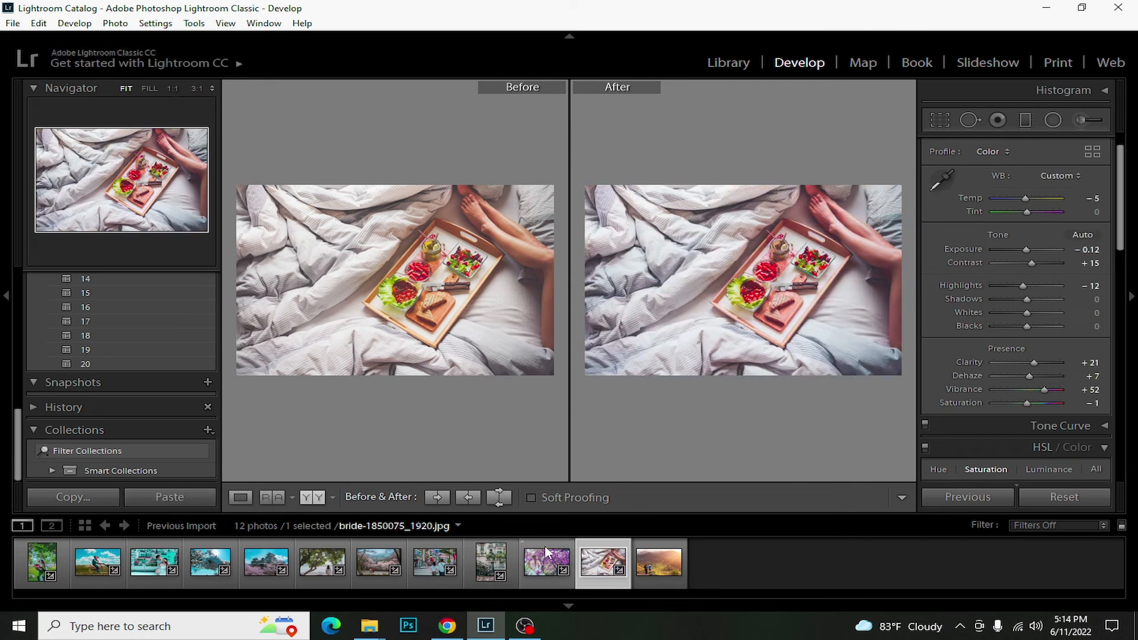
{"action": "left_click", "coordinate": [646, 568]}
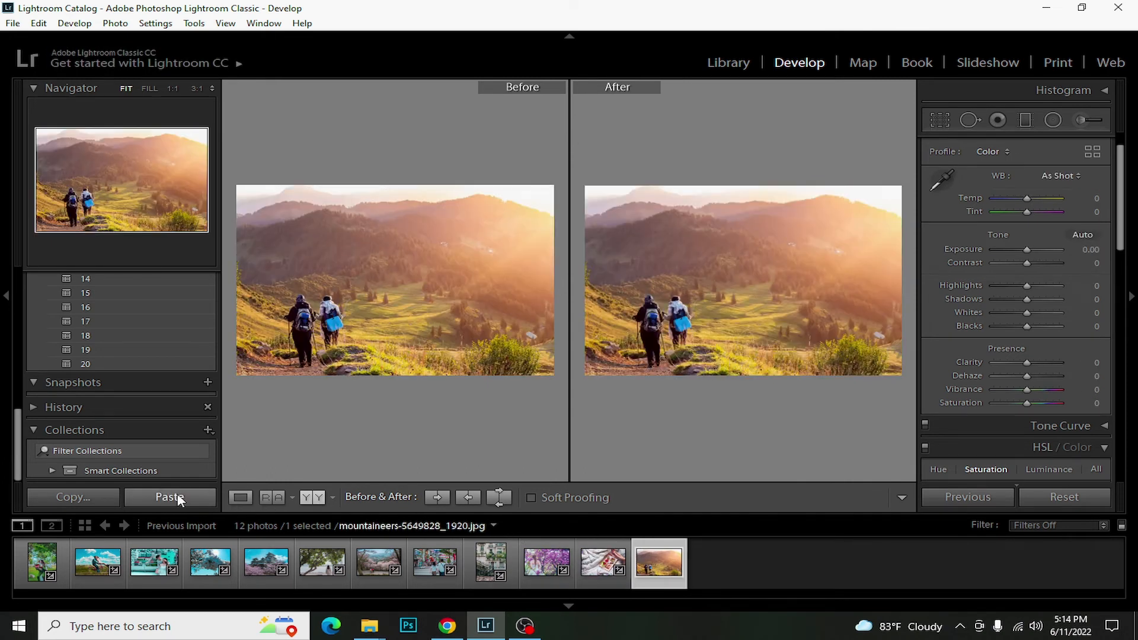
{"action": "left_click", "coordinate": [176, 498]}
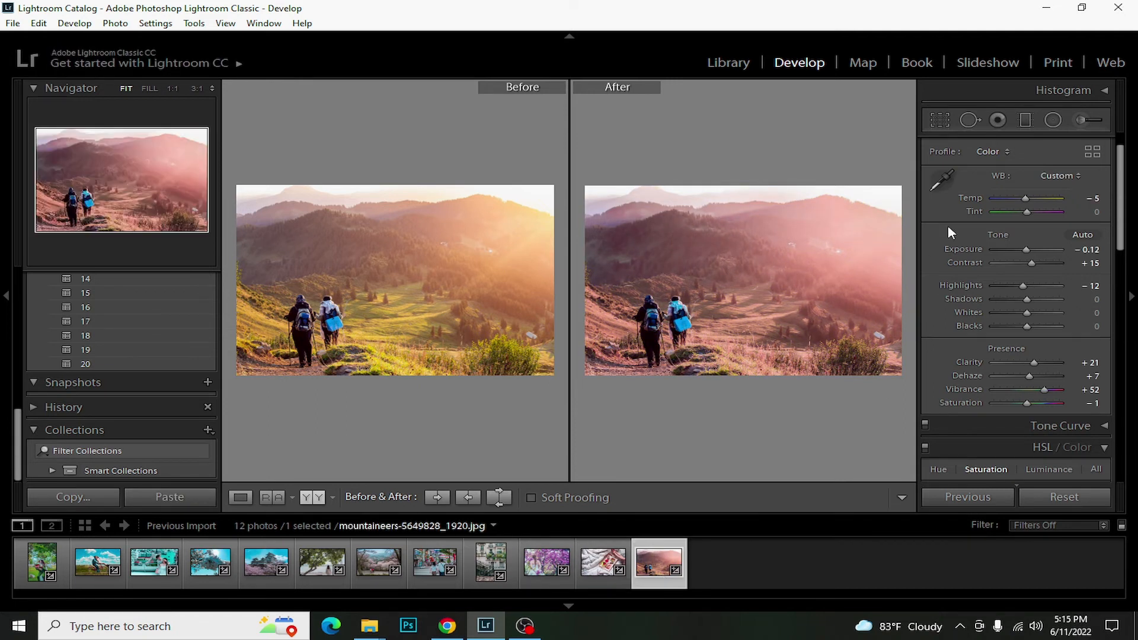
- In the mountaineers photo's HSL adjustments, set the Yellow luminance to +56 and reset the Yellow hue to 0
{"action": "scroll", "coordinate": [1122, 224], "scroll_direction": "down", "scroll_amount": 1}
{"action": "scroll", "coordinate": [1122, 224], "scroll_direction": "down", "scroll_amount": 5}
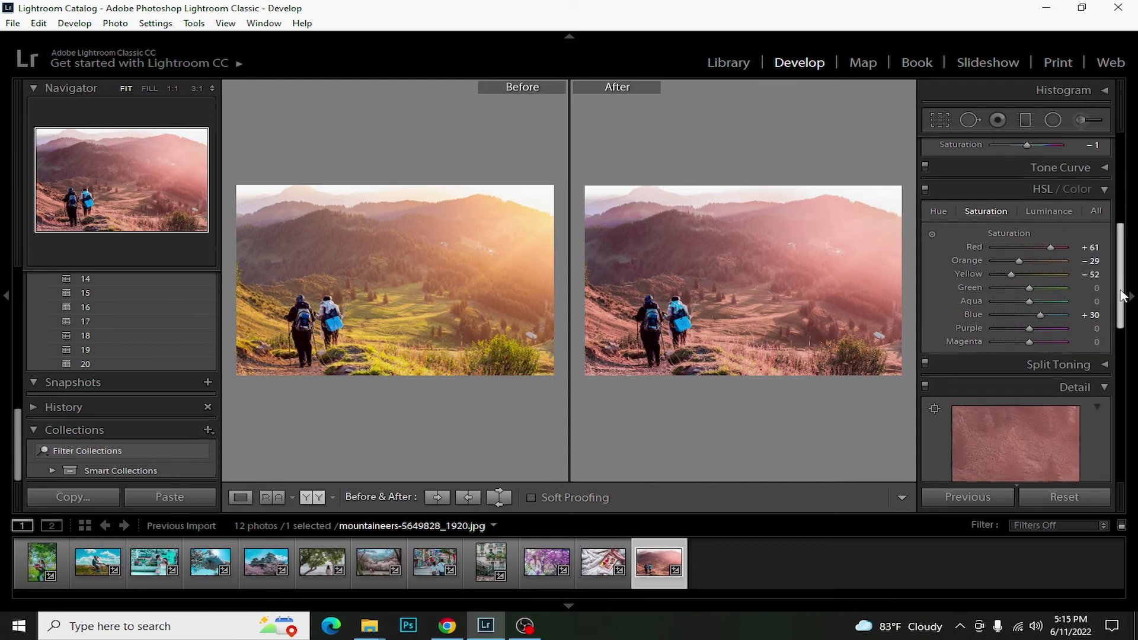
{"action": "left_click_drag", "start_coordinate": [1009, 252], "coordinate": [1047, 254]}
{"action": "left_click", "coordinate": [1035, 189]}
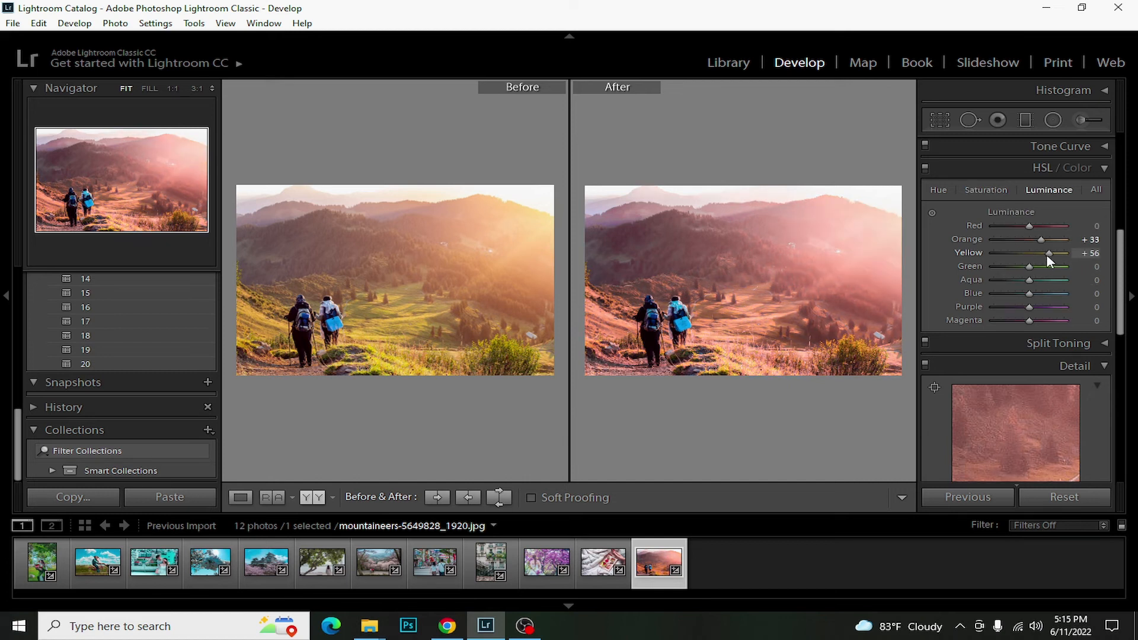
{"action": "left_click", "coordinate": [939, 189]}
{"action": "double_click", "coordinate": [1001, 253]}
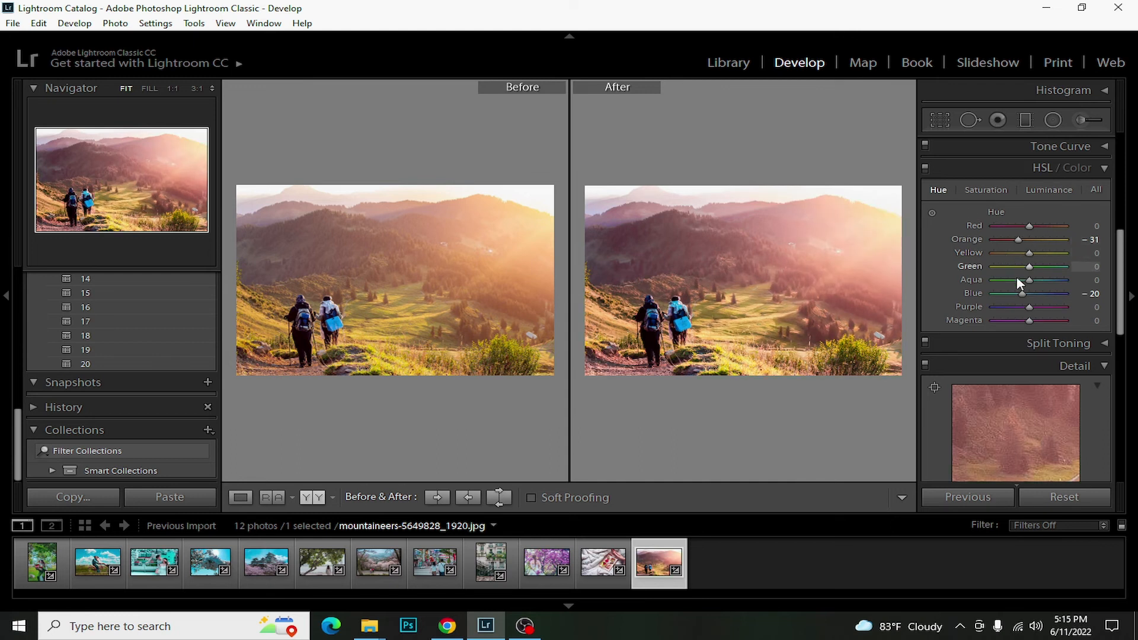
- Adjust the mountaineers photo's grass colors by setting the Yellow saturation to -13 and raising the Green luminance
{"action": "mouse_move", "coordinate": [1029, 280]}
{"action": "left_mouse_down"}
{"action": "mouse_move", "coordinate": [1013, 285]}
{"action": "mouse_move", "coordinate": [1043, 270]}
{"action": "left_mouse_up"}
{"action": "left_click", "coordinate": [984, 190]}
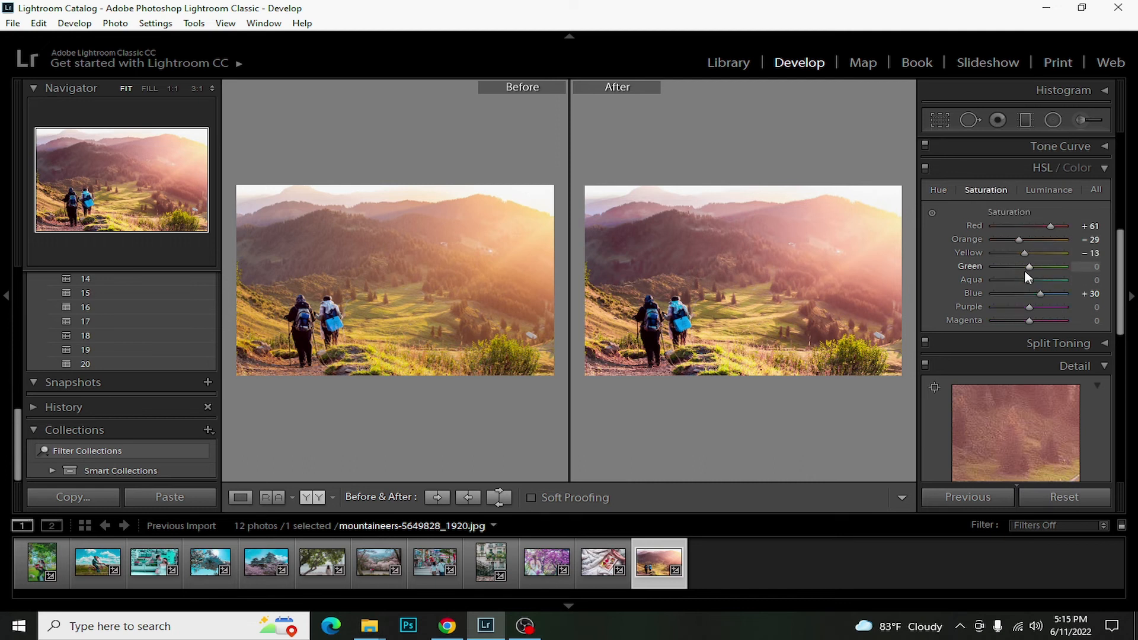
{"action": "left_click", "coordinate": [1048, 189]}
{"action": "left_click_drag", "start_coordinate": [1030, 267], "coordinate": [1065, 268]}
- In the mountaineers photo's basic adjustments, set Saturation to 0, Highlights to -100 and reset Exposure to 0.00
{"action": "left_click_drag", "start_coordinate": [1122, 291], "coordinate": [1124, 209]}
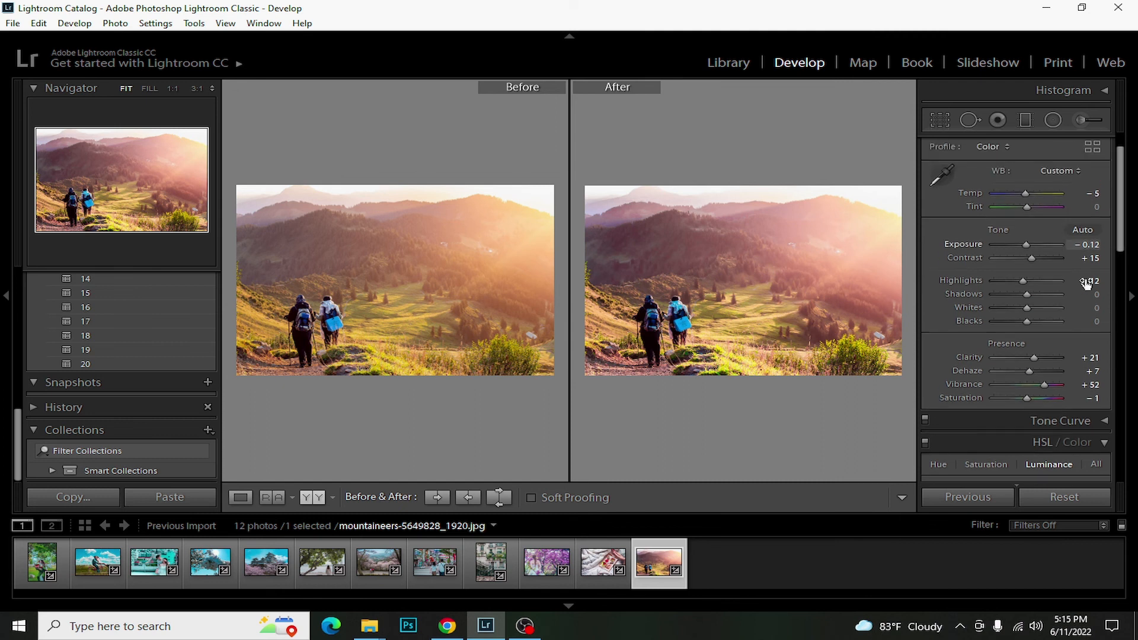
{"action": "left_click_drag", "start_coordinate": [1037, 400], "coordinate": [1031, 401]}
{"action": "left_click_drag", "start_coordinate": [1031, 283], "coordinate": [974, 285]}
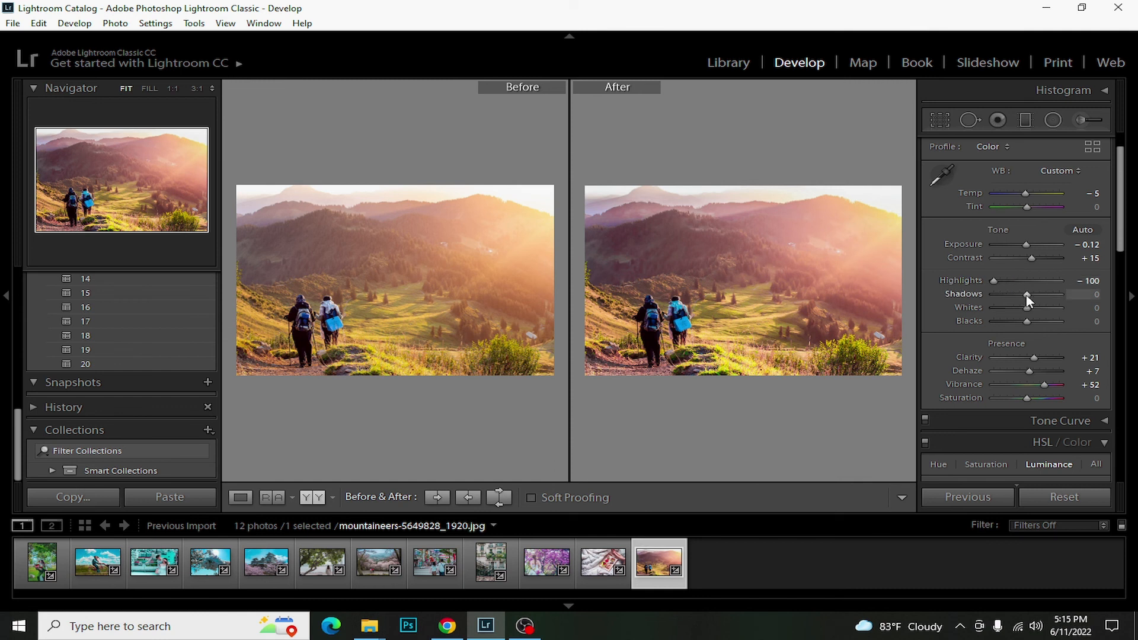
{"action": "double_click", "coordinate": [1028, 247]}
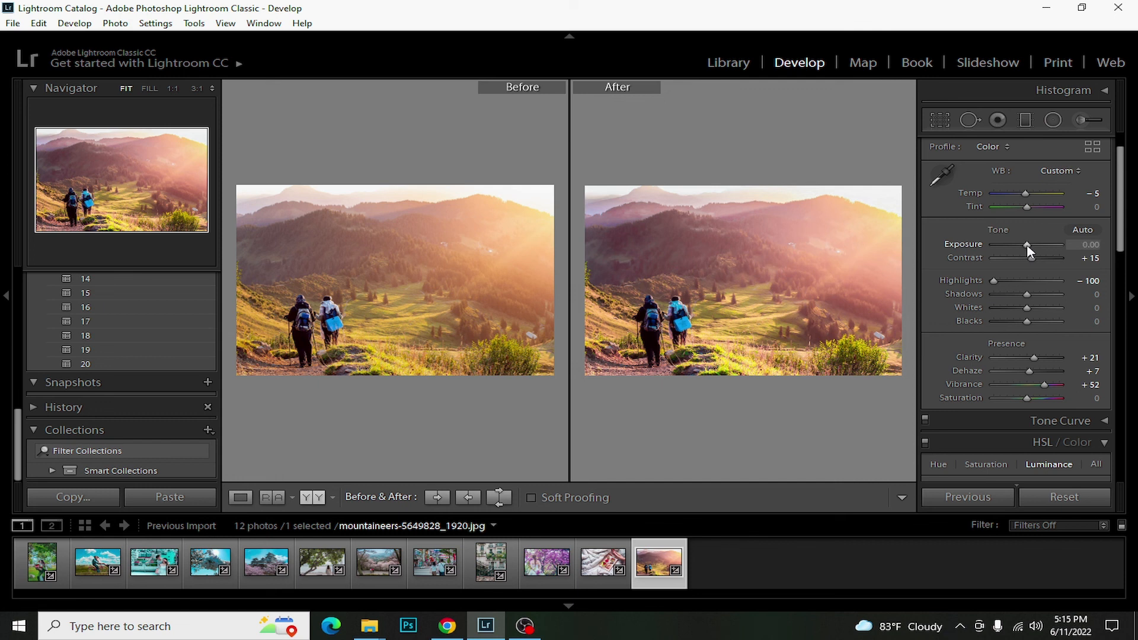
{"action": "left_click_drag", "start_coordinate": [1027, 246], "coordinate": [1023, 247]}
{"action": "double_click", "coordinate": [1027, 245]}
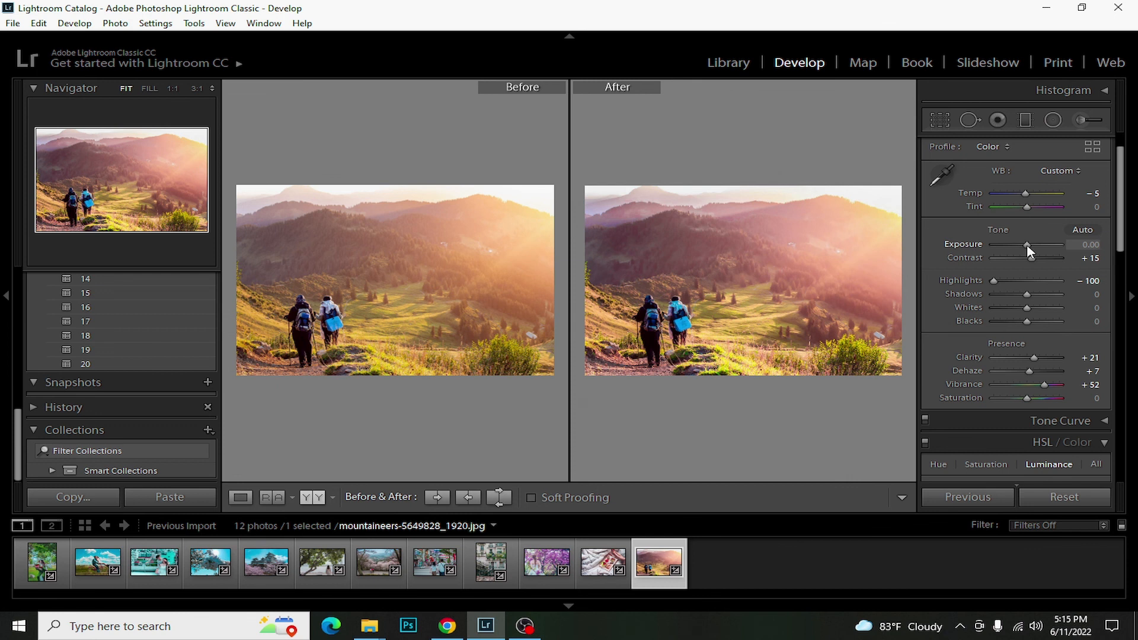